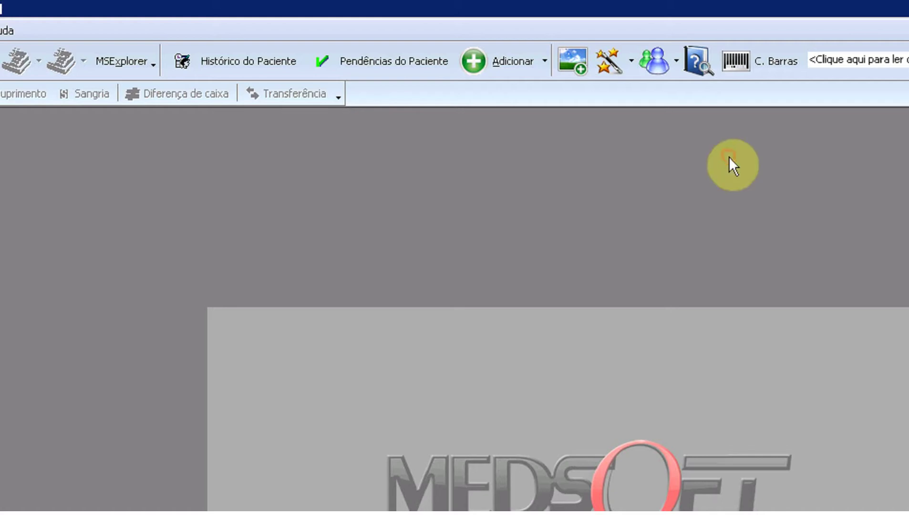
- Start a new client record and enter the test patient's name
click(545, 60)
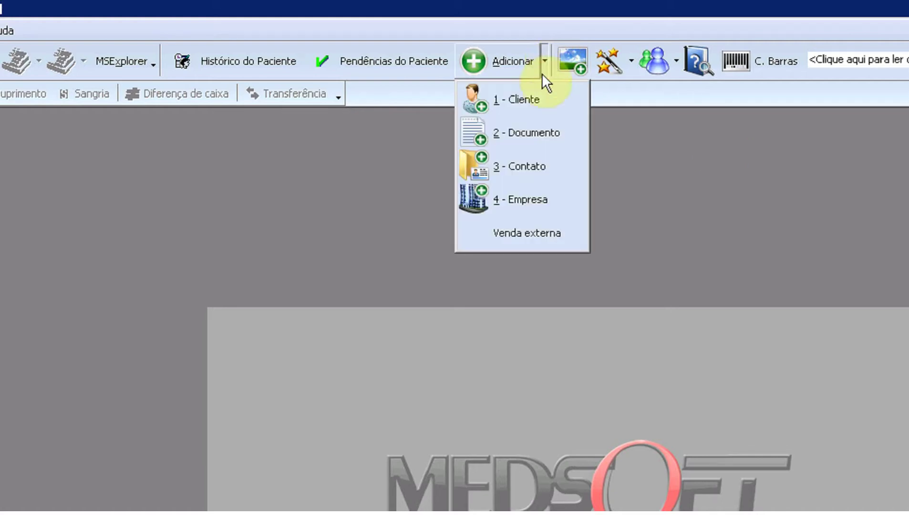
click(529, 99)
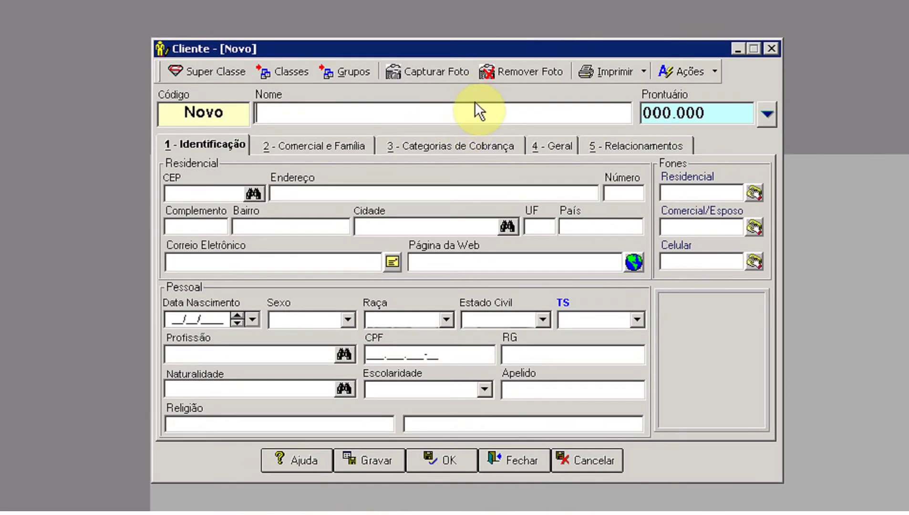
text(Pa)
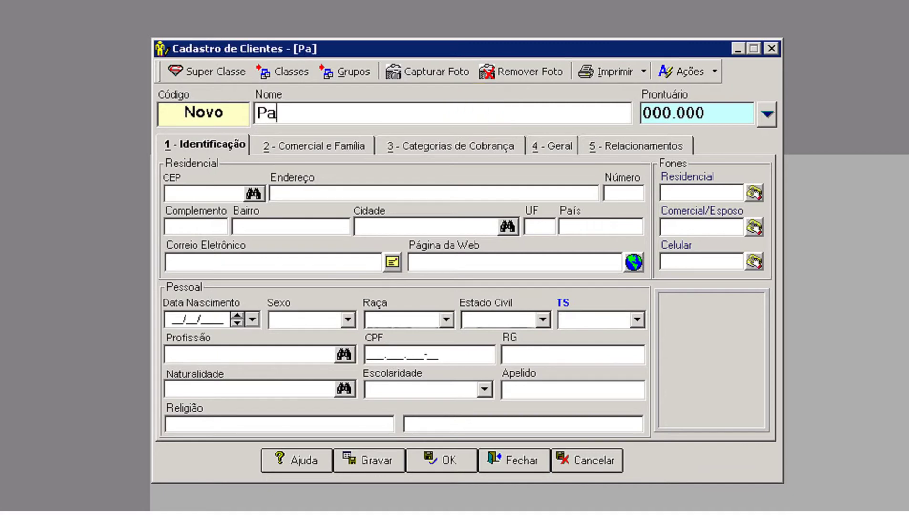
text(ciente)
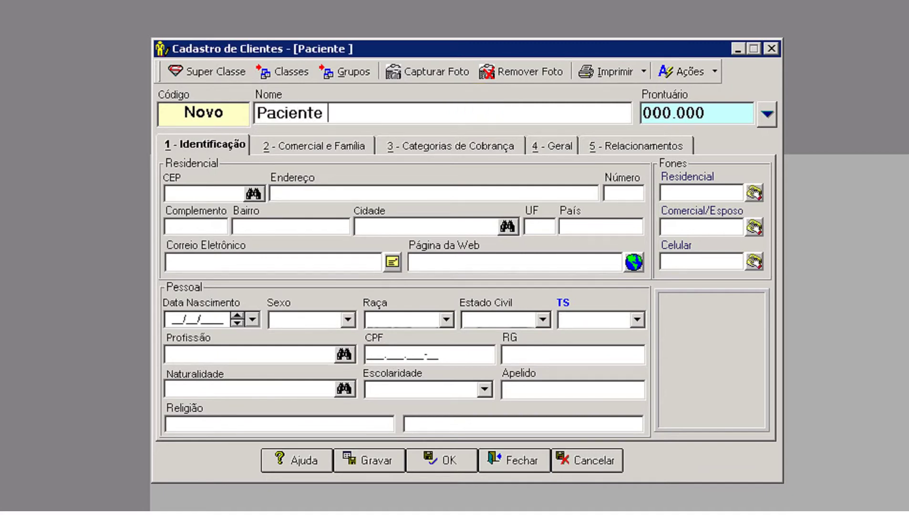
text( A)
key(BackSpace)
text(Teste ART)
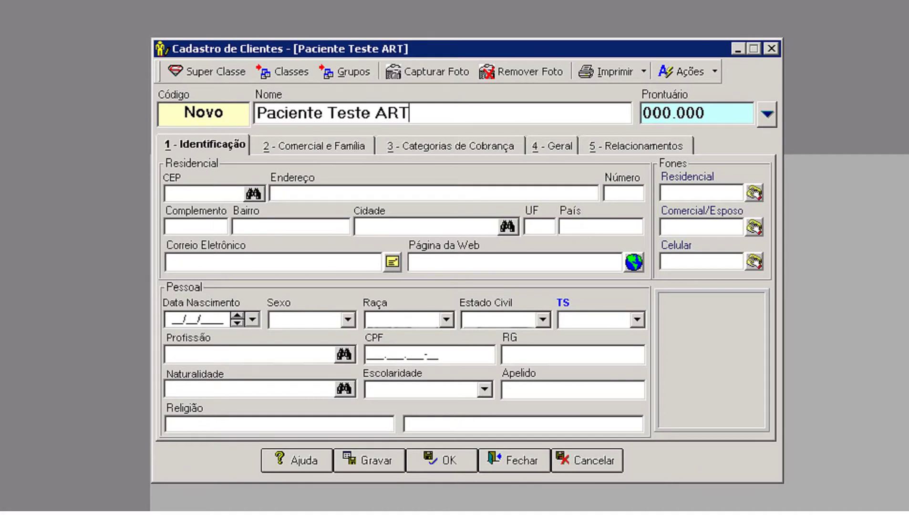
click(371, 113)
key(Delete)
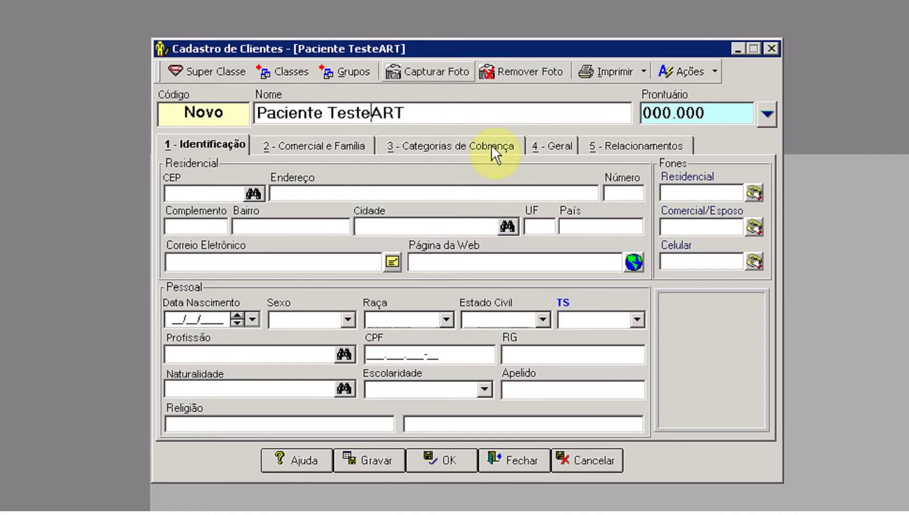
- Fill in the client's Correio Eletrônico and Celular fields, then save the record
click(271, 261)
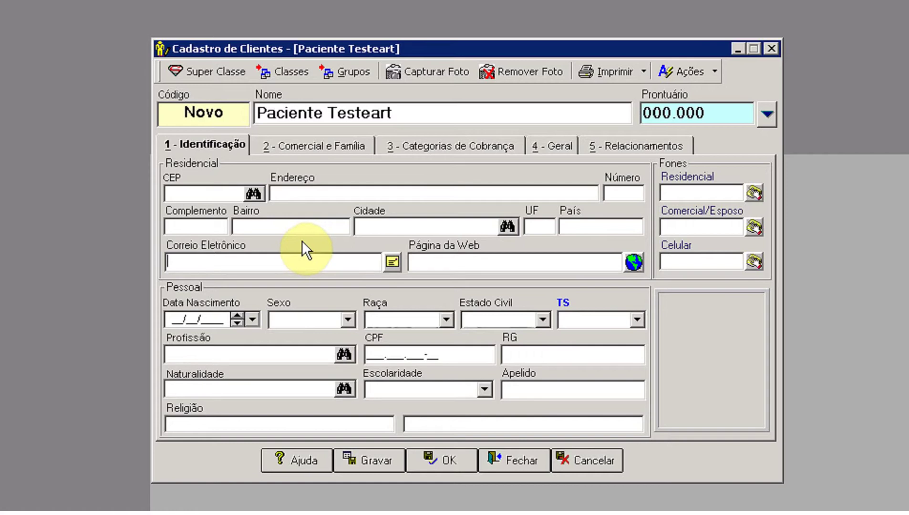
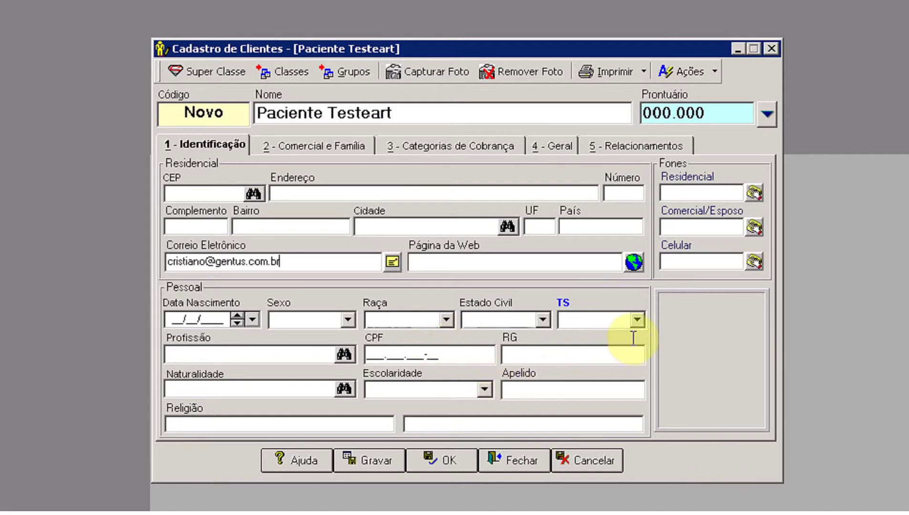
click(706, 260)
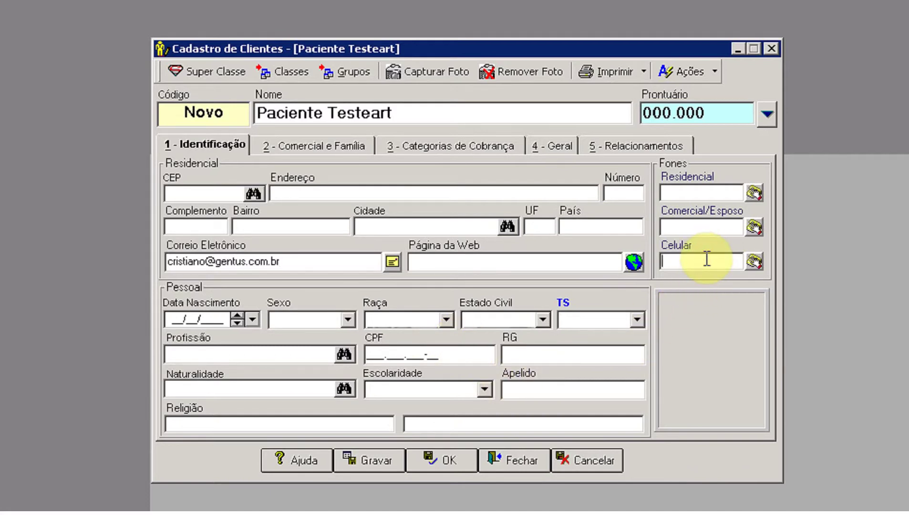
text(555)
key(Tab)
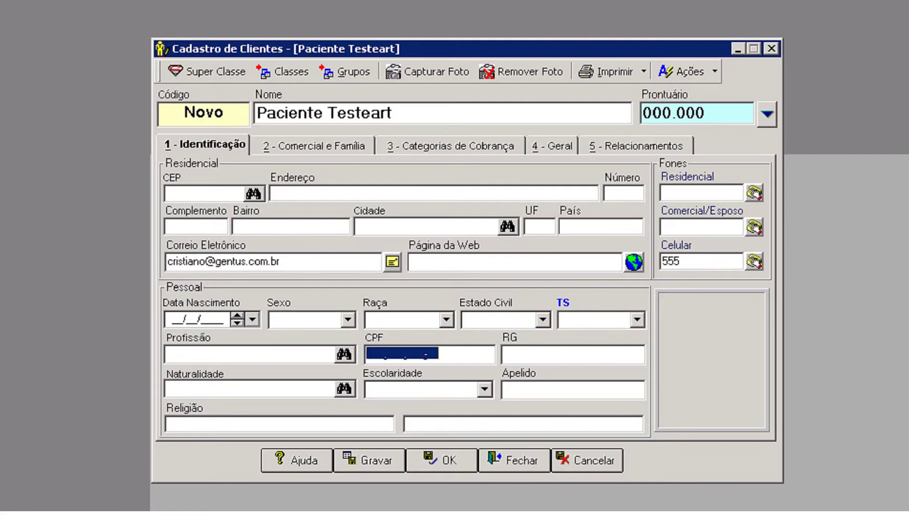
key(F2)
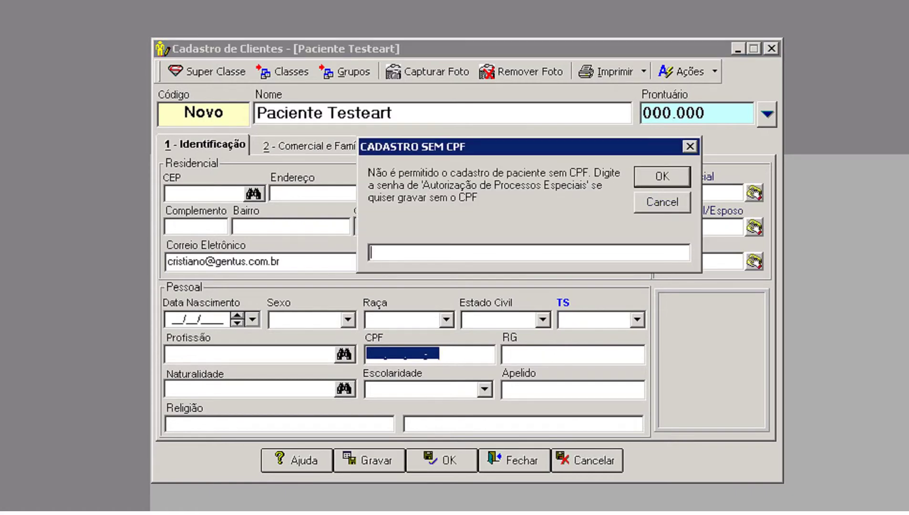
- Authorize saving without a CPF using the special-process password, then close the client form
text(**********)
click(658, 176)
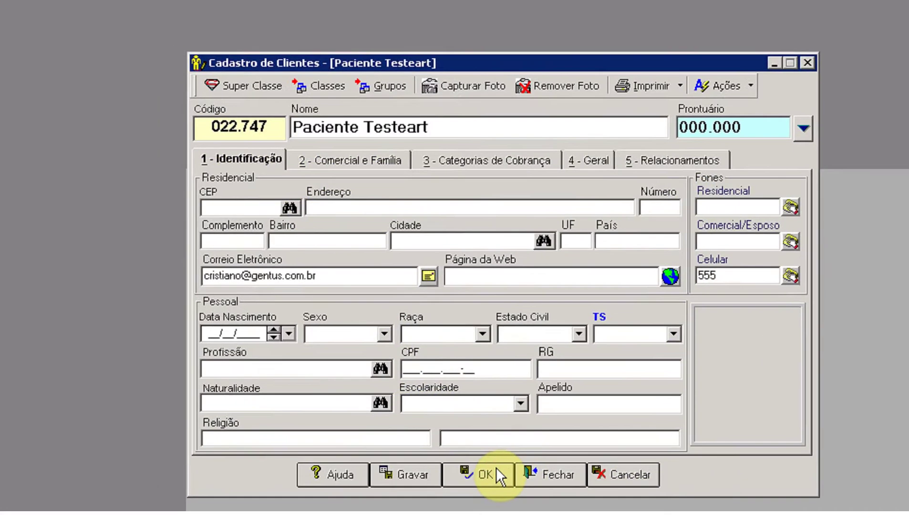
click(496, 468)
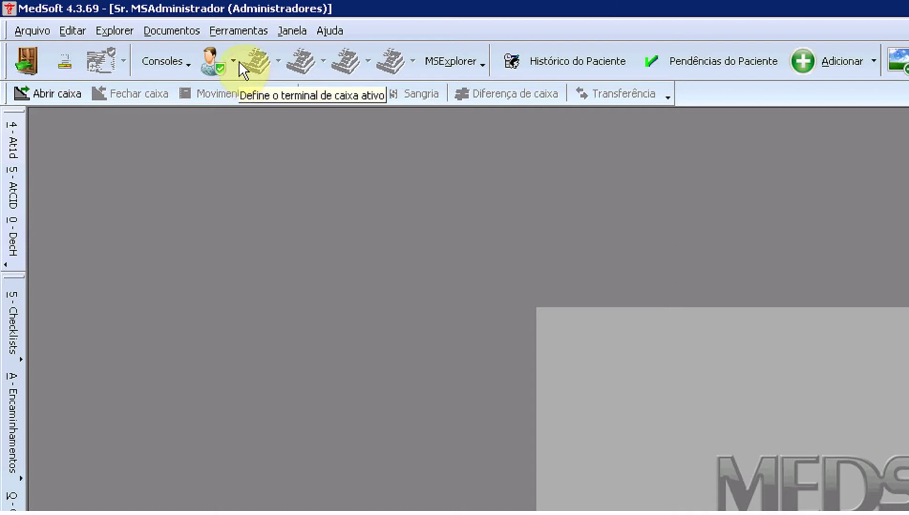
- Search the client listing for the test patient and set them as the active patient
click(233, 61)
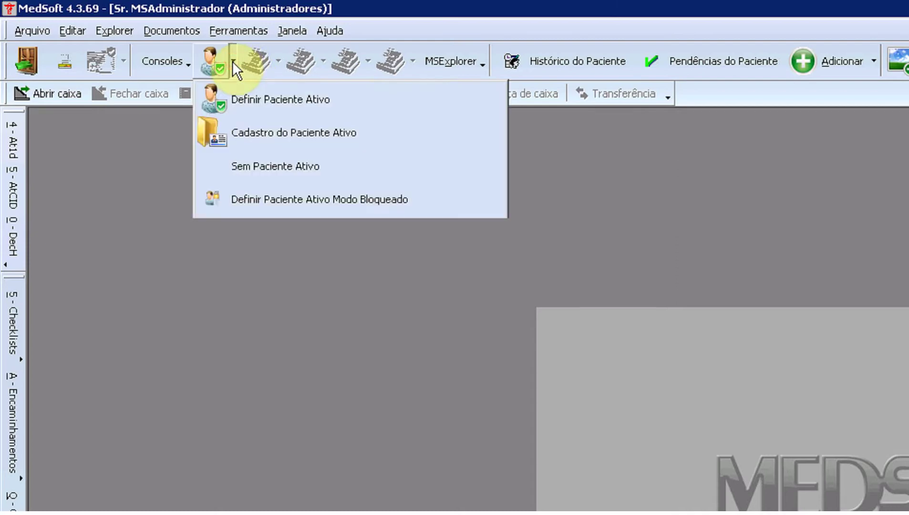
click(229, 98)
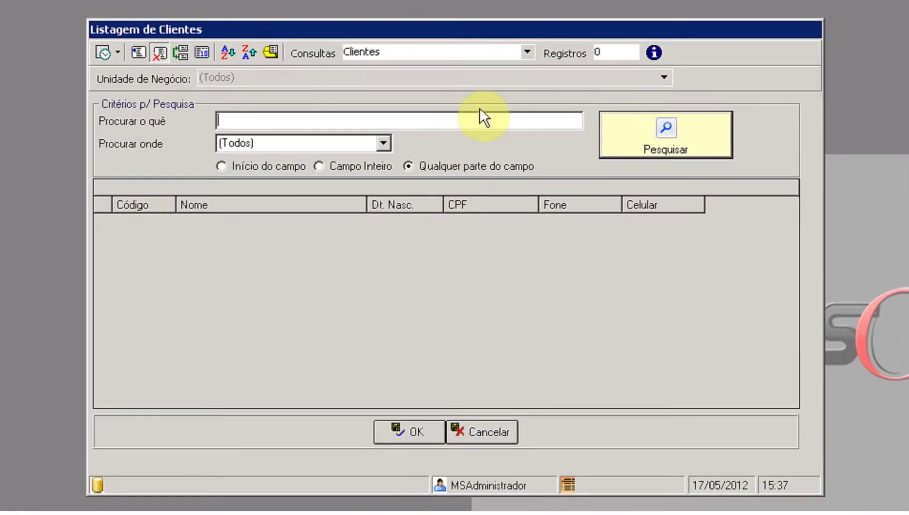
text(t)
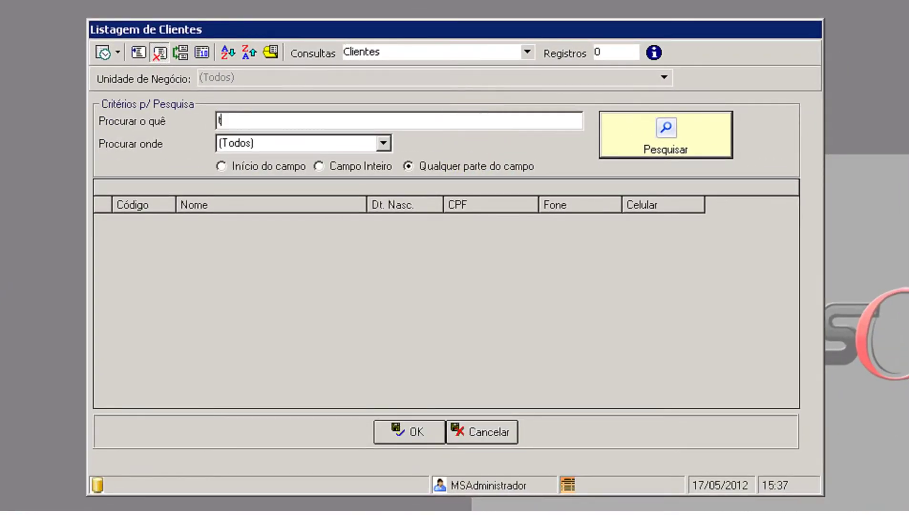
key(BackSpace)
text(paciente testeart)
key(Return)
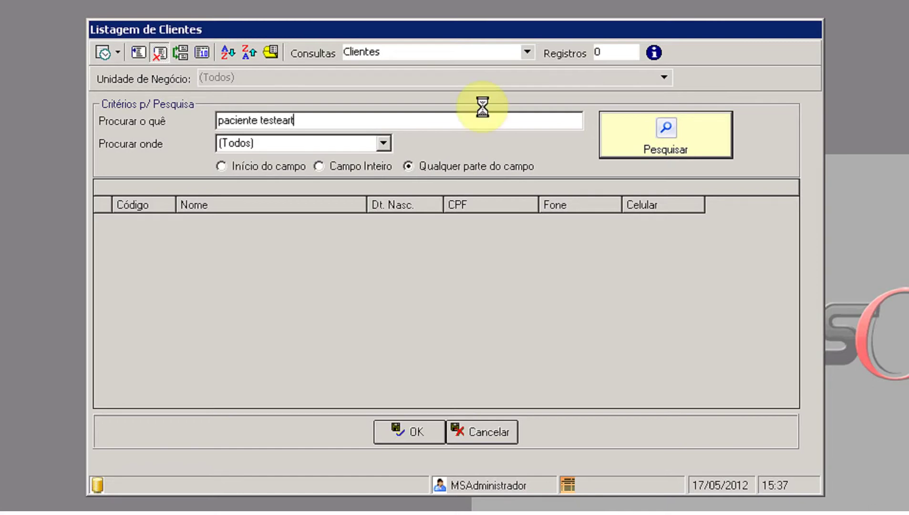
click(298, 200)
click(413, 432)
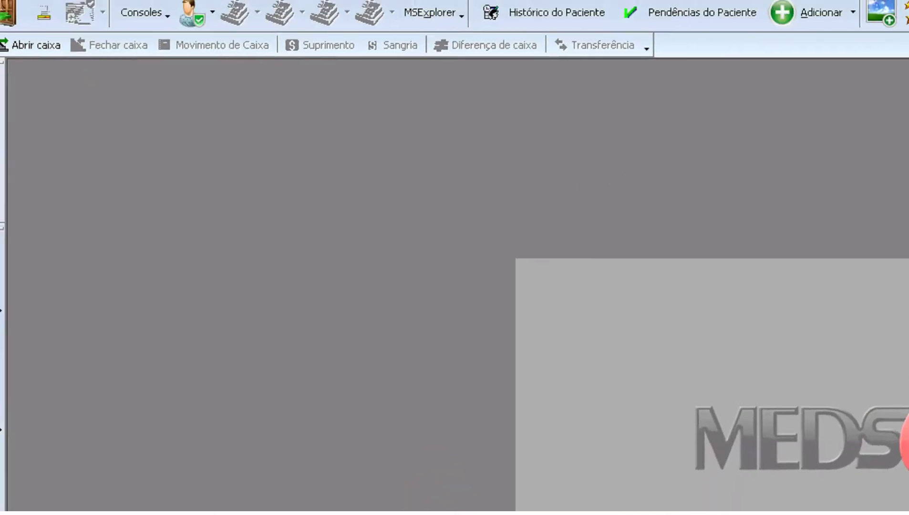
click(504, 226)
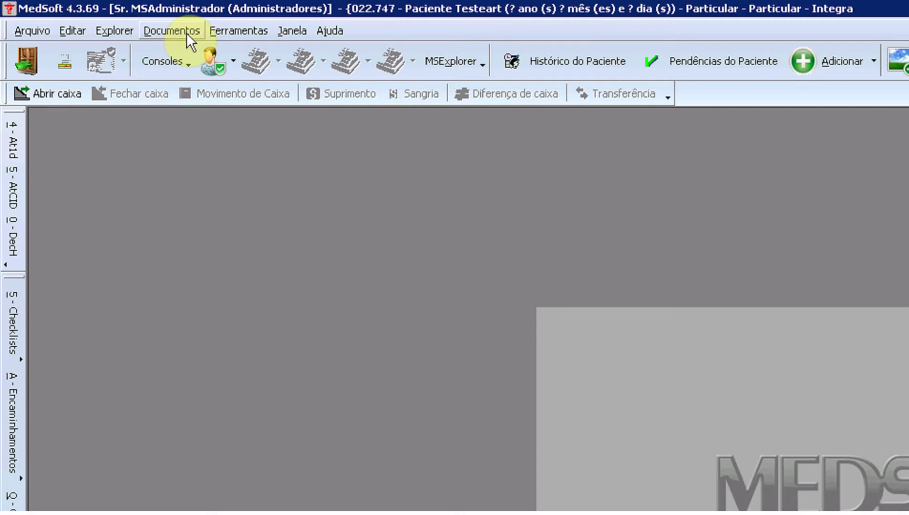
- Create a new Ciclo de ART document via Documentos > 6 - Ciclo ART and show its actions
click(186, 33)
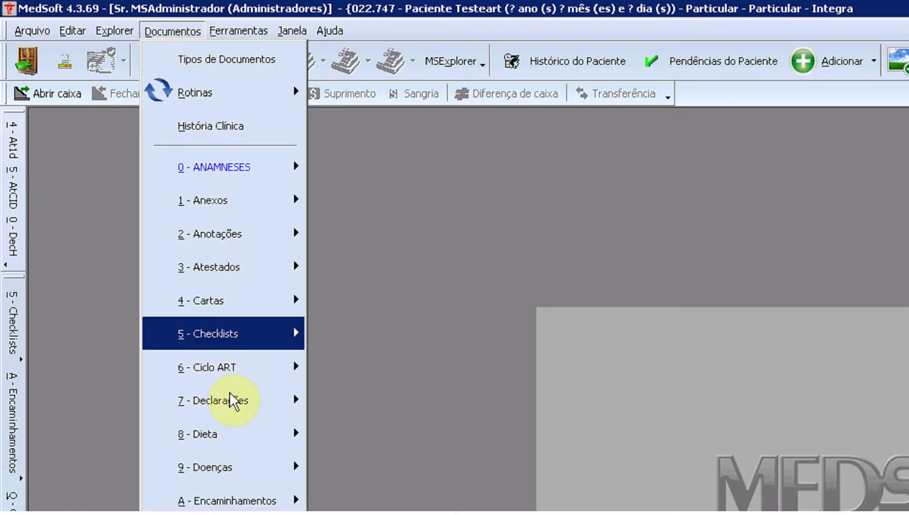
mouse_move(238, 381)
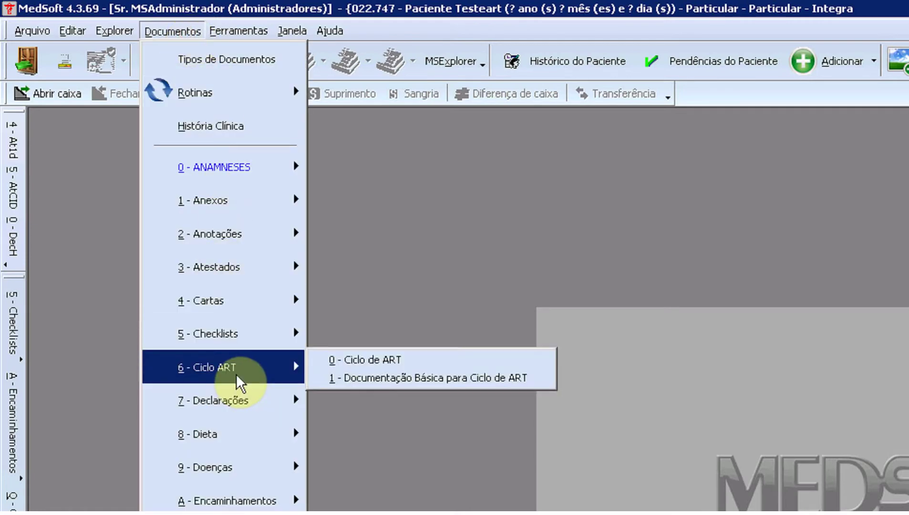
click(376, 356)
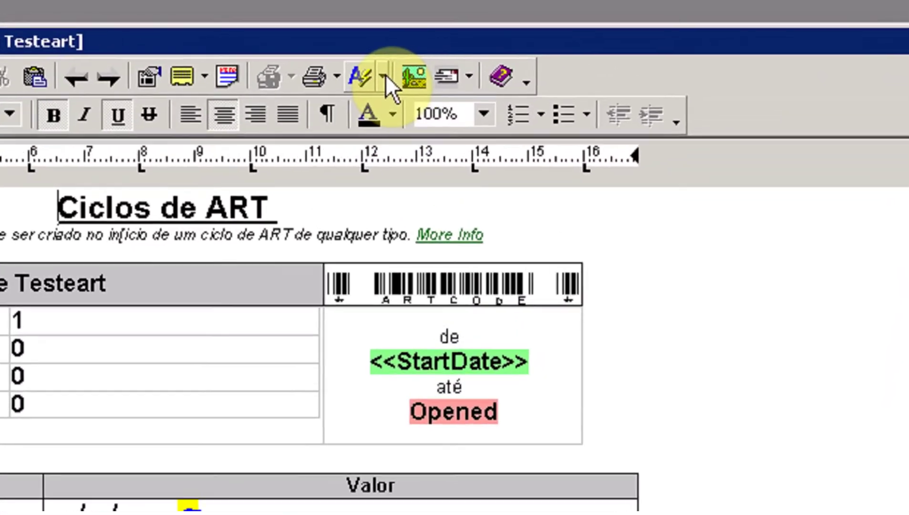
click(414, 41)
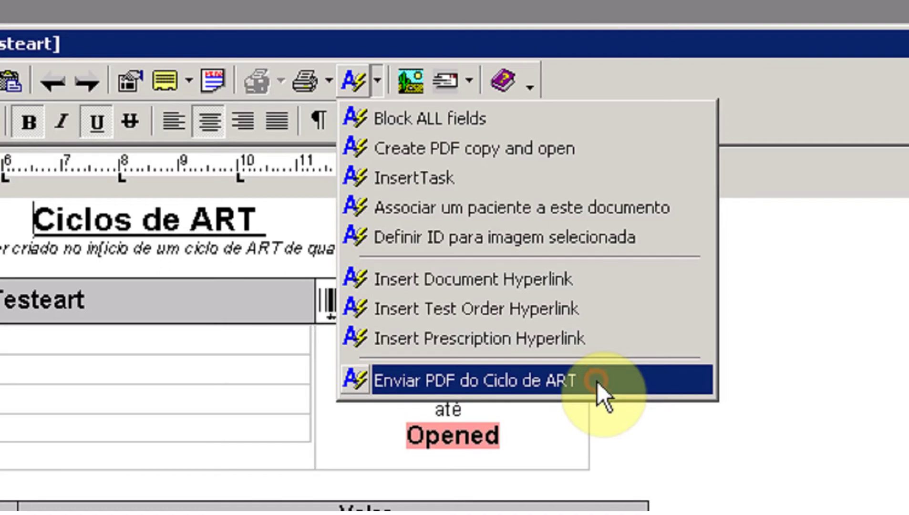
- Save the Ciclo de ART document before sending, declining to add a CID diagnosis
click(596, 381)
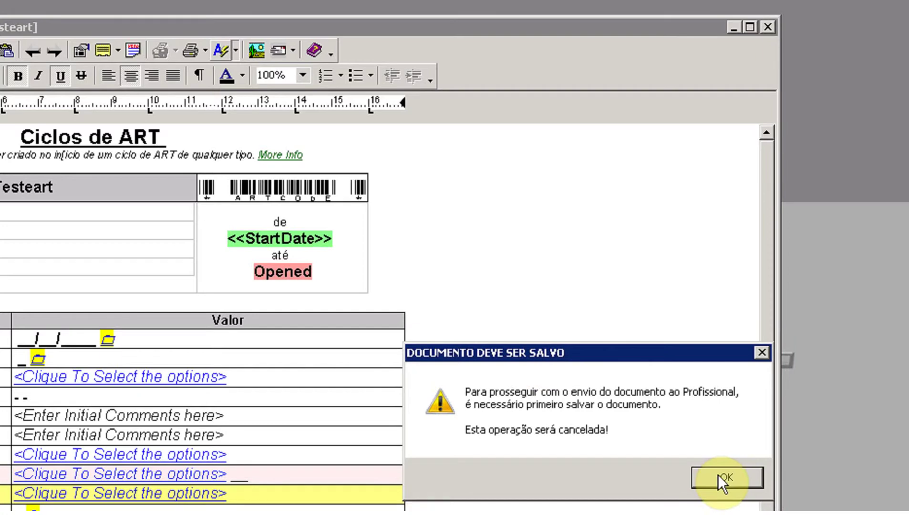
click(722, 478)
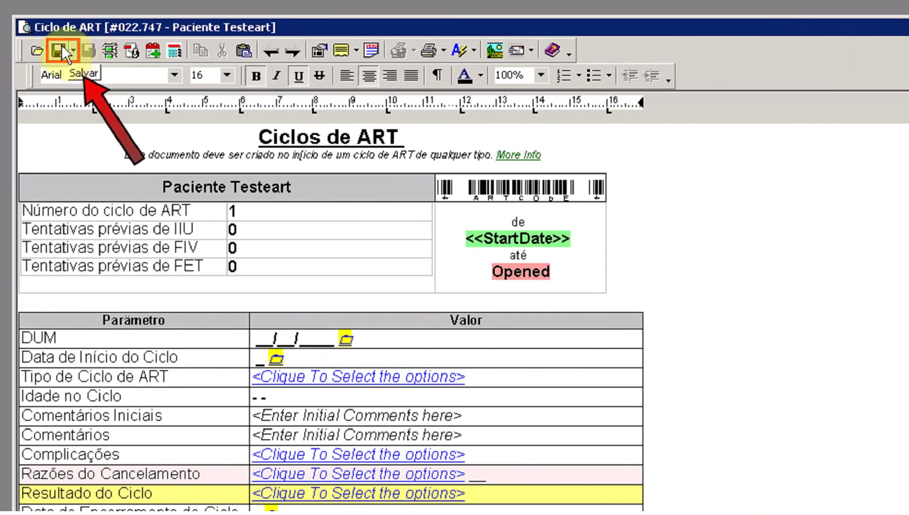
click(51, 45)
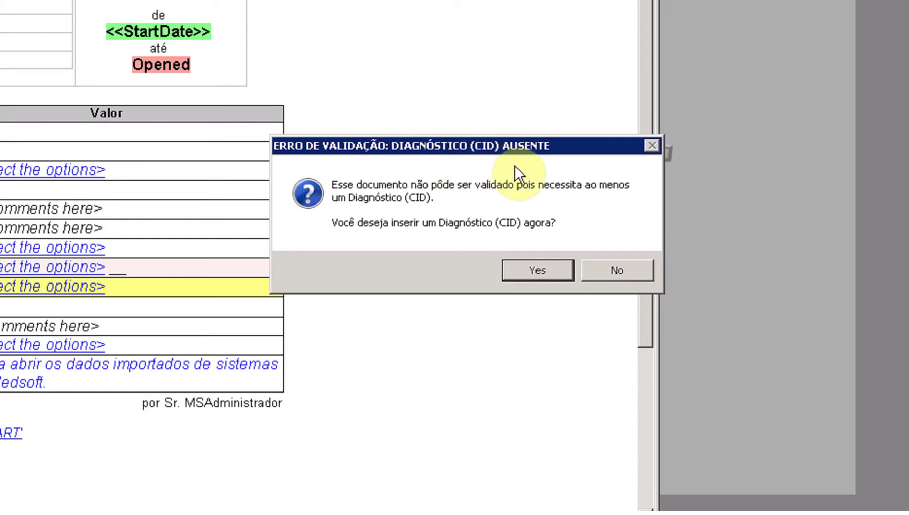
click(620, 271)
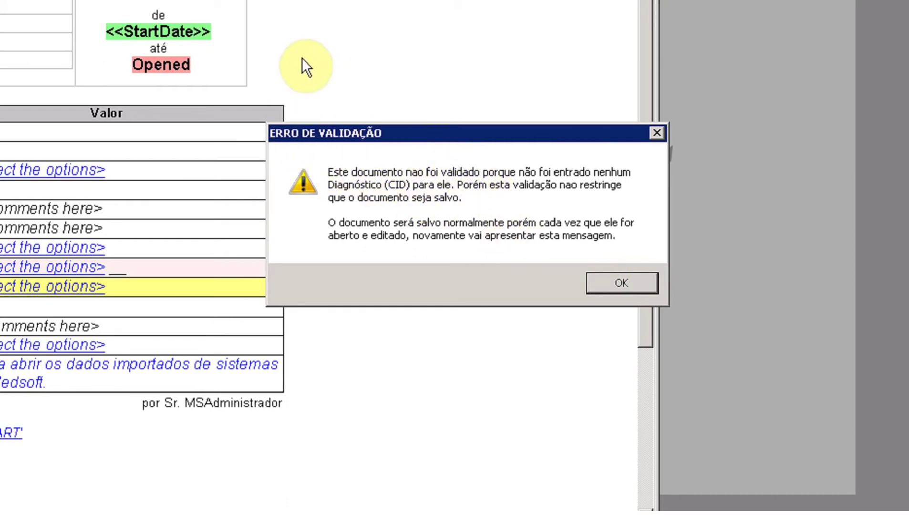
click(606, 282)
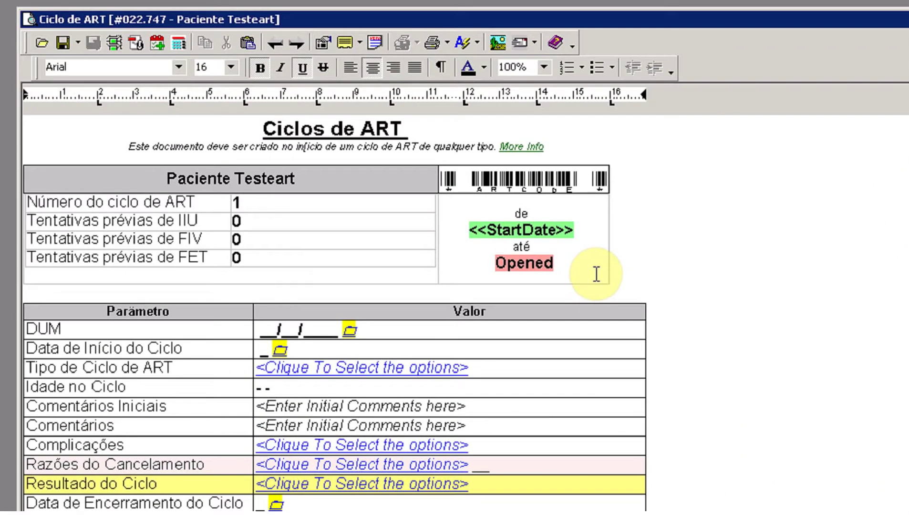
- Choose Enviar PDF do Ciclo de ART and pick the first related doctor as recipient
click(476, 43)
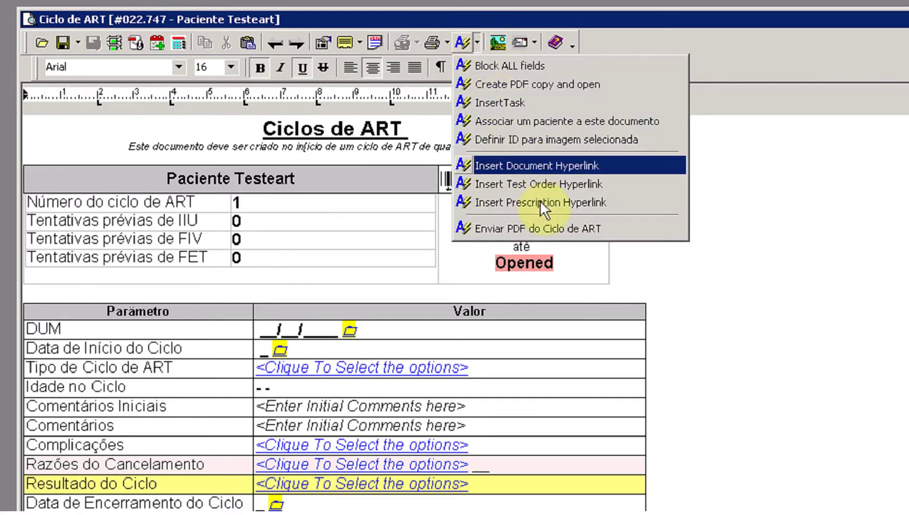
click(559, 225)
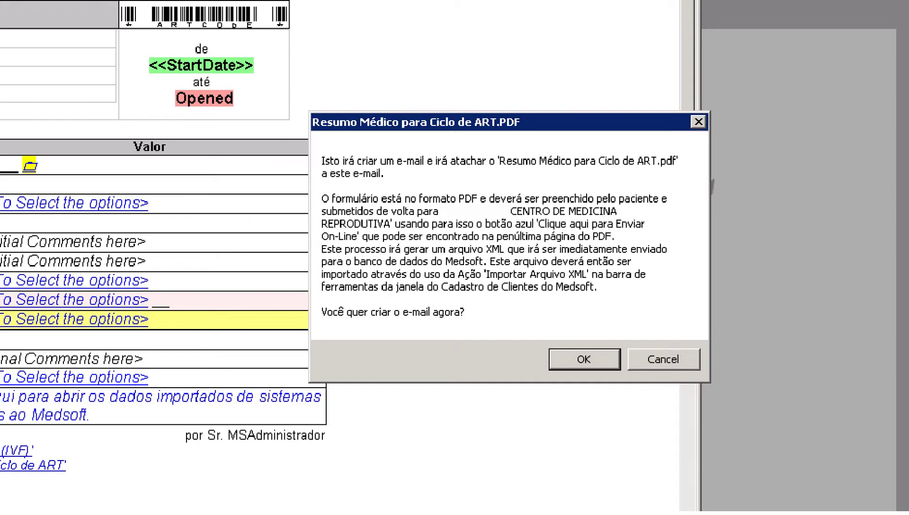
click(585, 359)
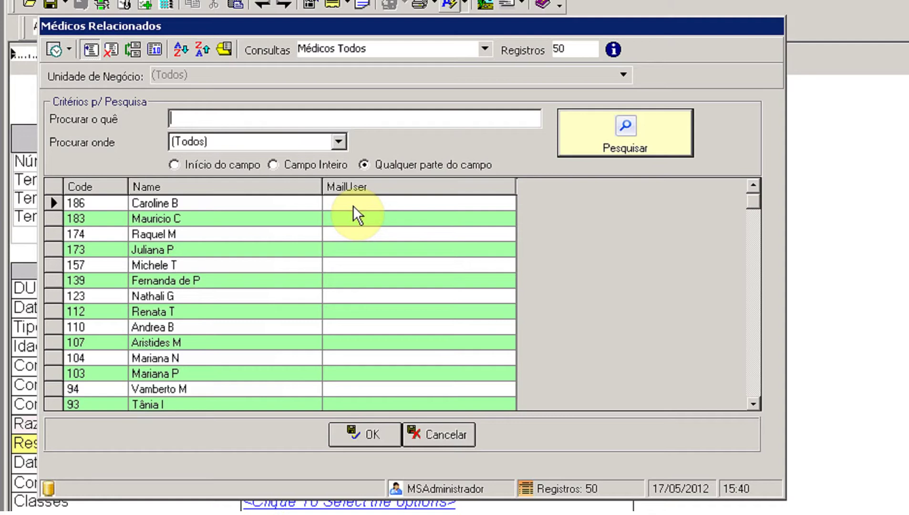
click(284, 203)
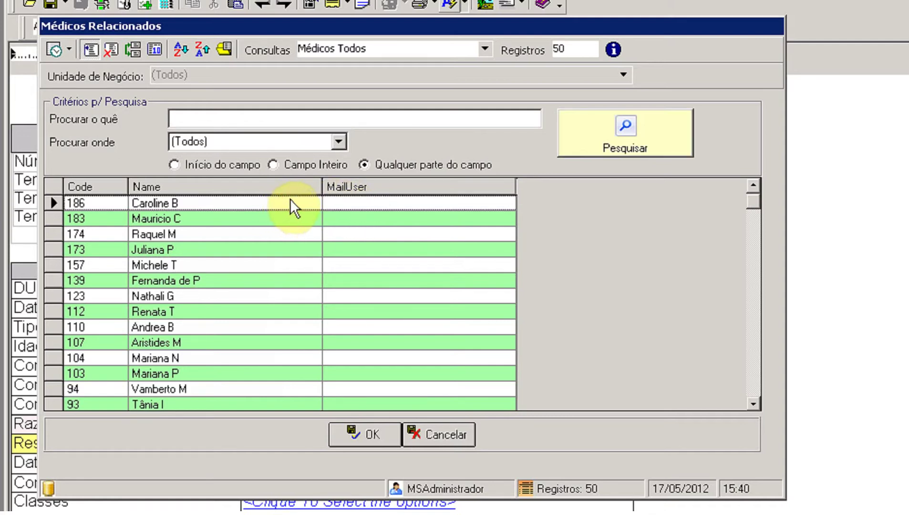
click(356, 435)
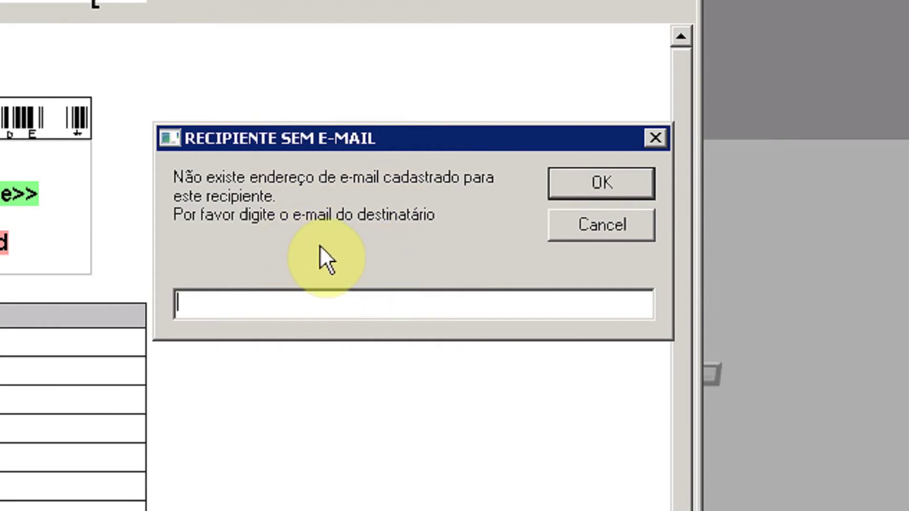
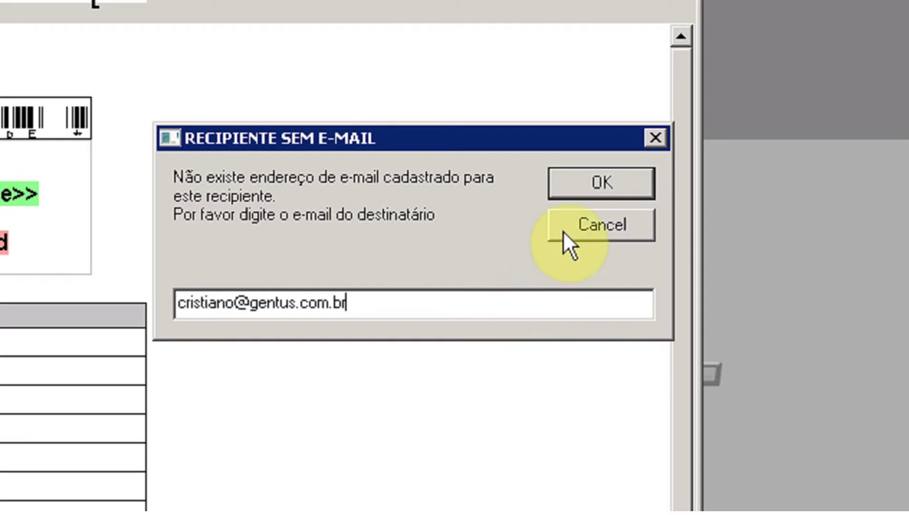
- Enter the doctor's e-mail address as the recipient and confirm to open the draft
click(585, 193)
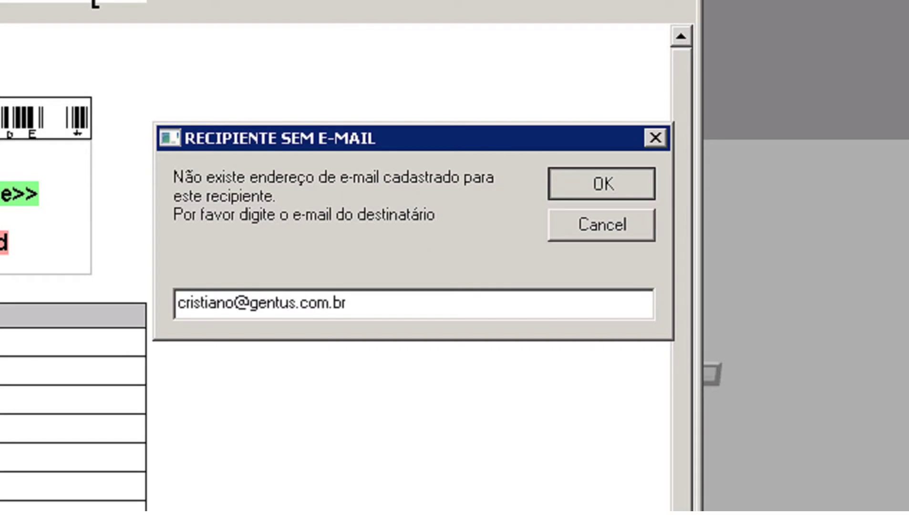
click(588, 181)
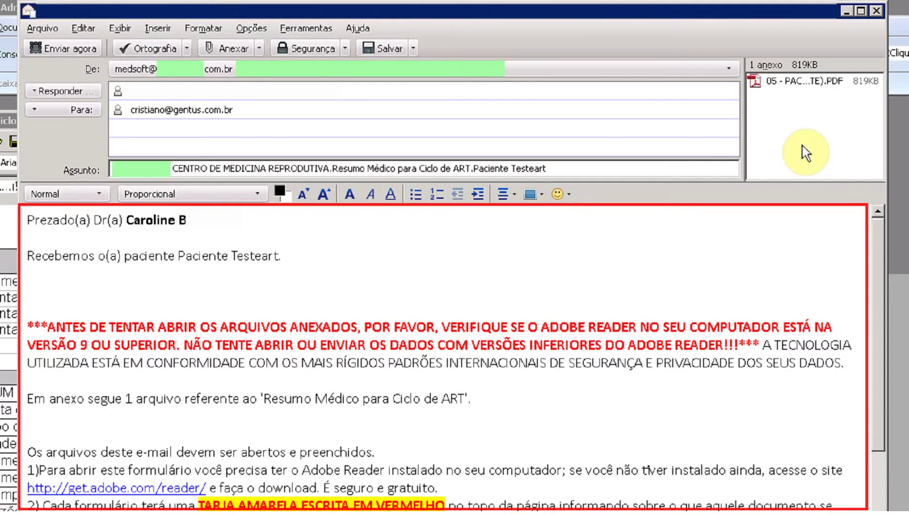
- Check the attached PDF and send the ART summary e-mail from Thunderbird
click(802, 80)
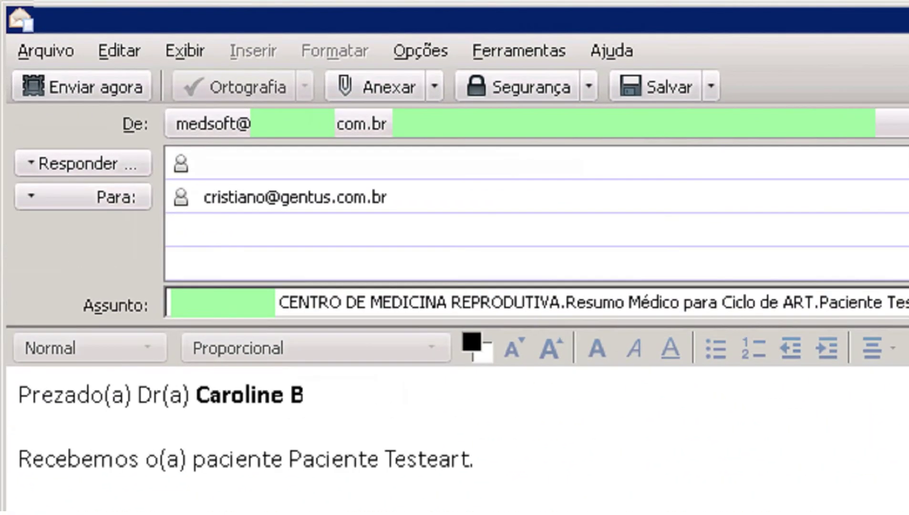
click(114, 76)
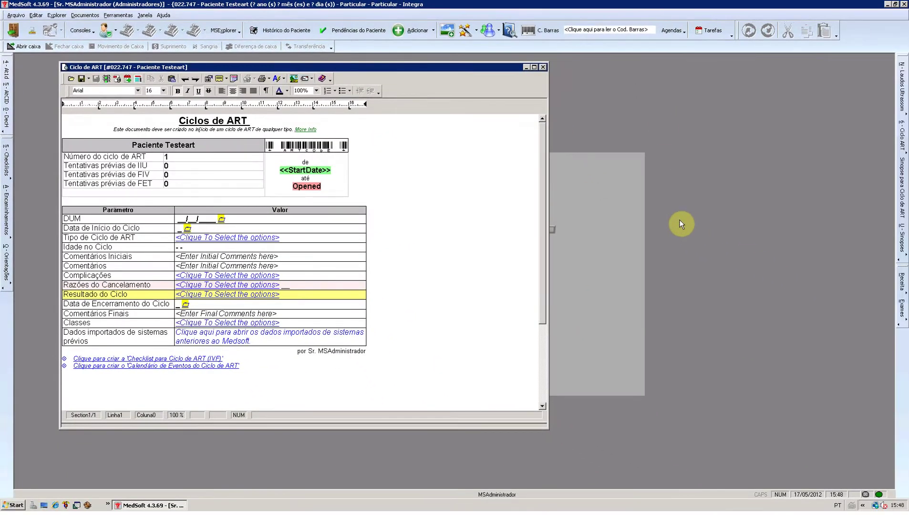
- Minimize the remote session, dismiss OneNote, and open the new ART summary e-mail in Outlook
click(618, 8)
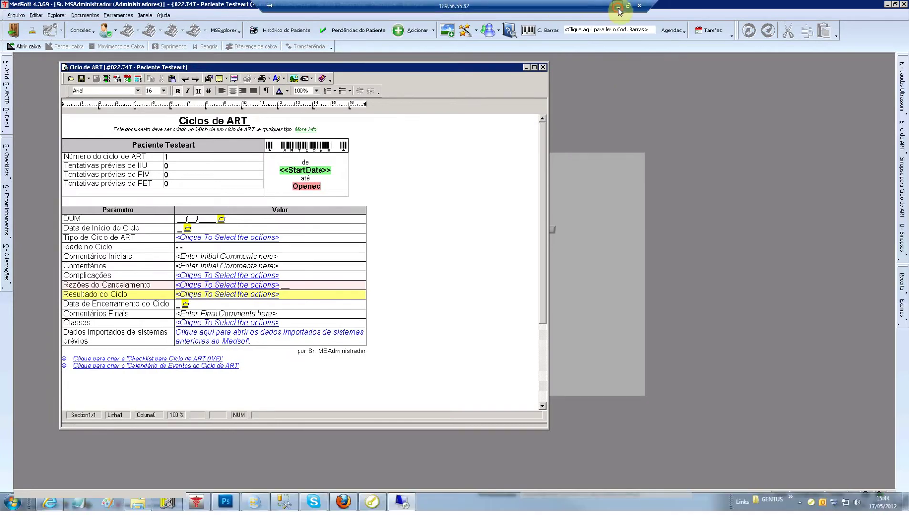
click(459, 271)
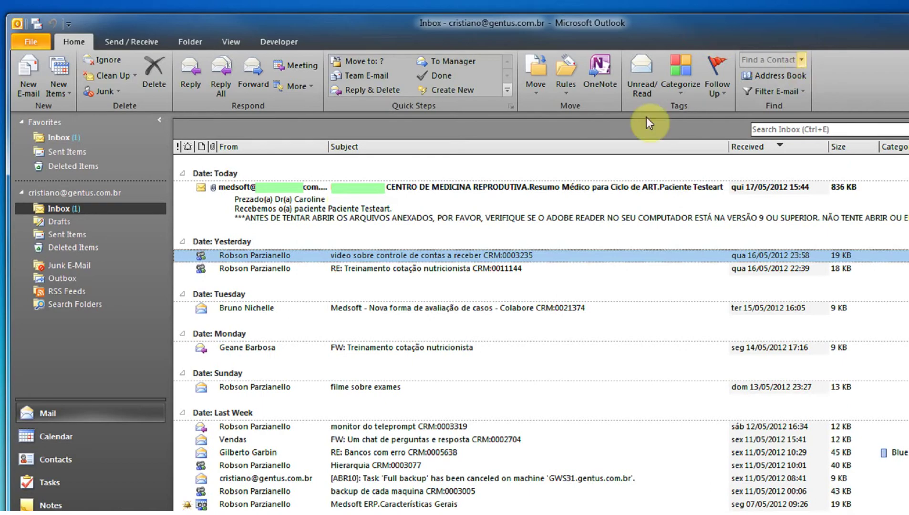
click(349, 191)
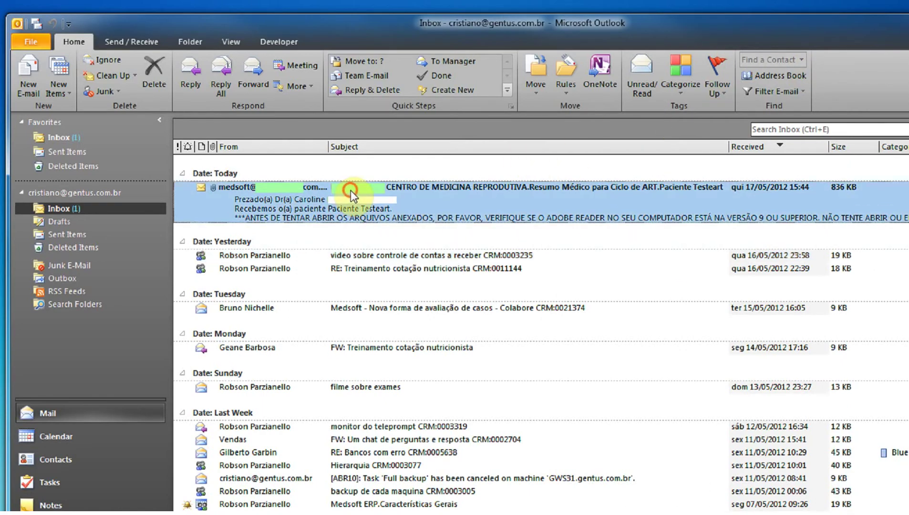
double_click(349, 191)
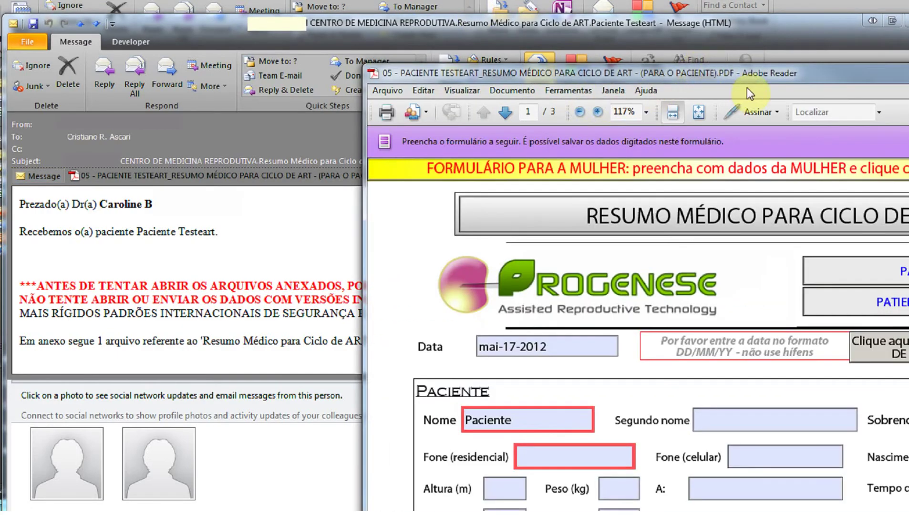
- Maximize the PDF form and enter a home phone number in Fone (residencial)
double_click(769, 73)
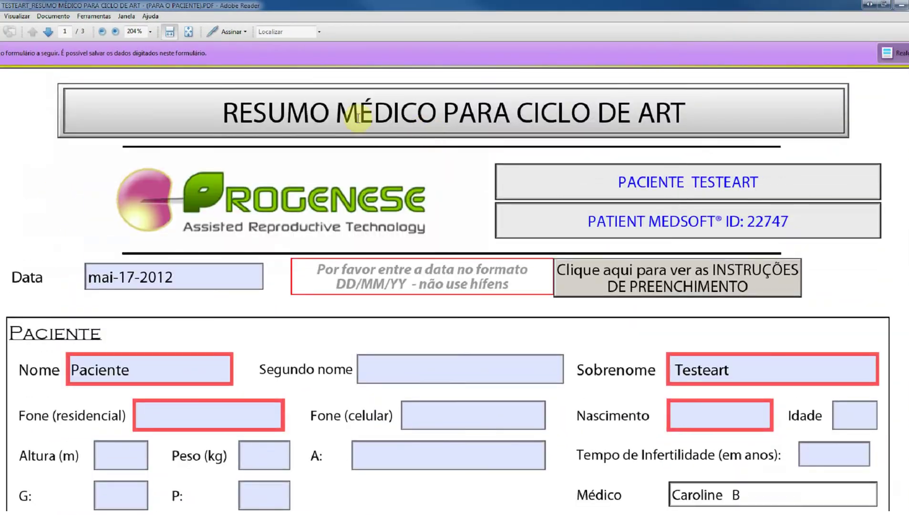
scroll(596, 130, down, 3)
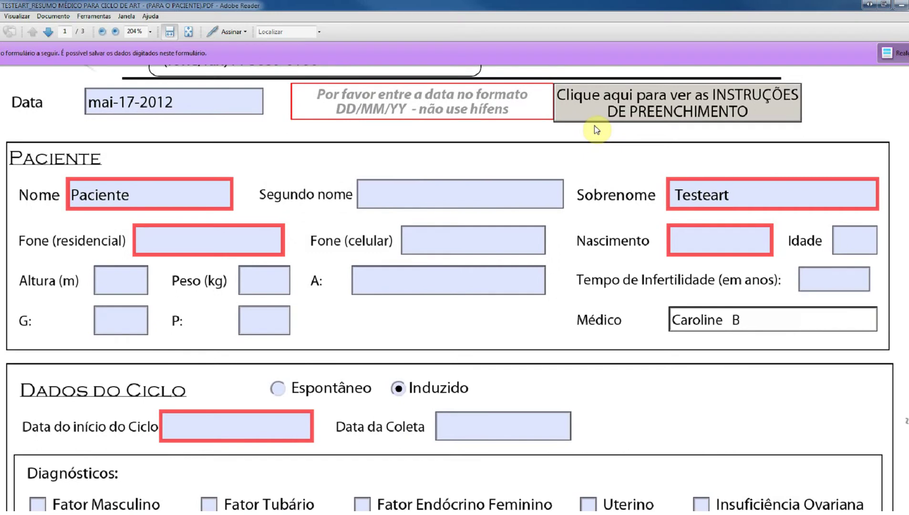
scroll(597, 129, down, 2)
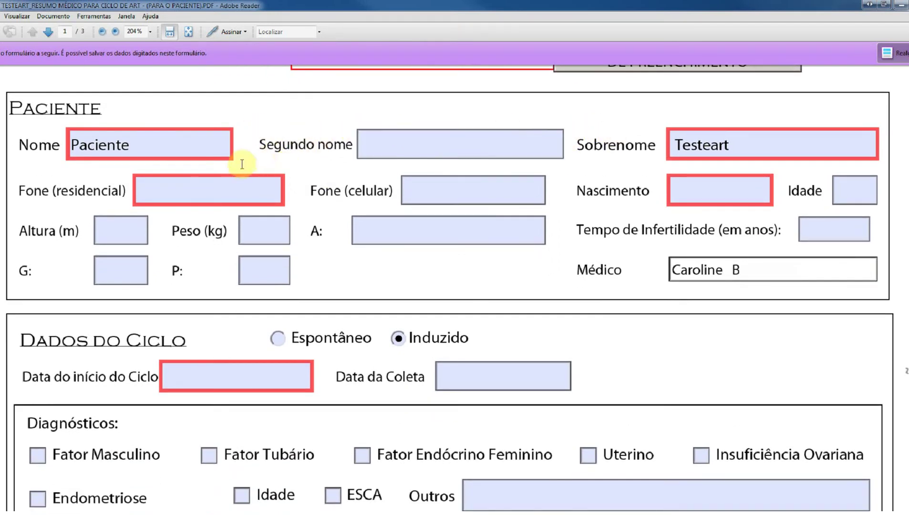
click(237, 192)
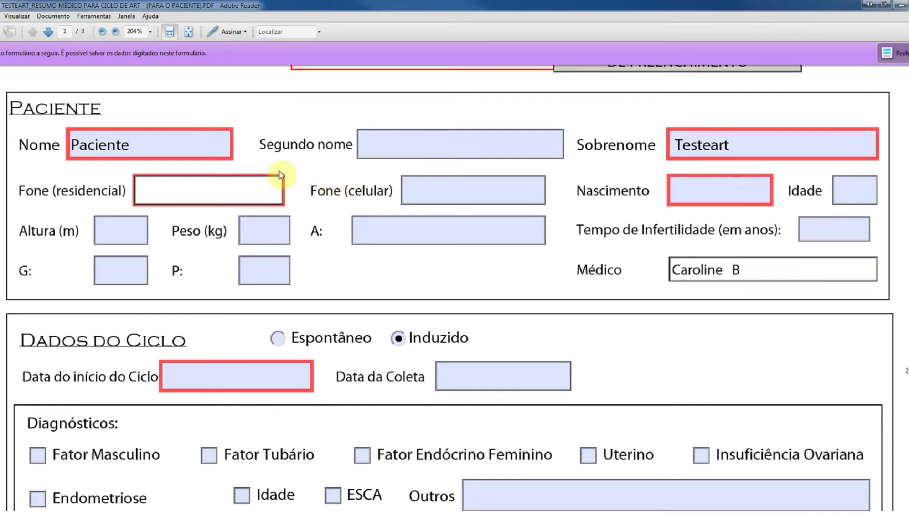
text(123456)
- Set the Nascimento birth date to 01/01/1980 with the date picker
click(704, 192)
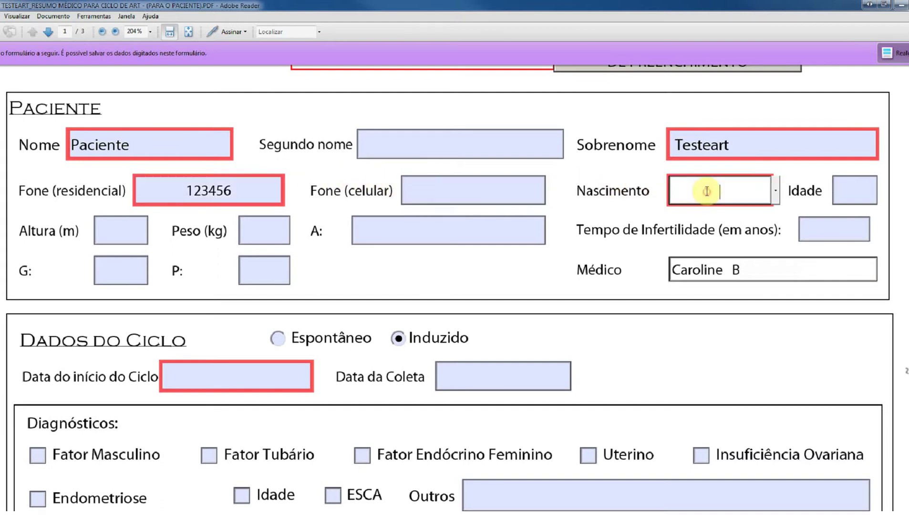
click(776, 192)
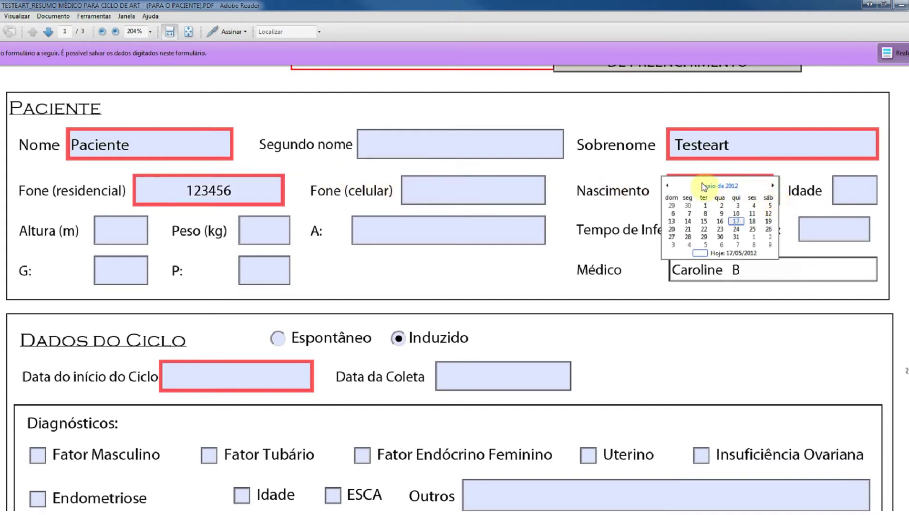
click(664, 186)
click(664, 186)
click(665, 186)
click(664, 186)
click(713, 187)
click(713, 187)
click(667, 185)
click(667, 185)
click(666, 185)
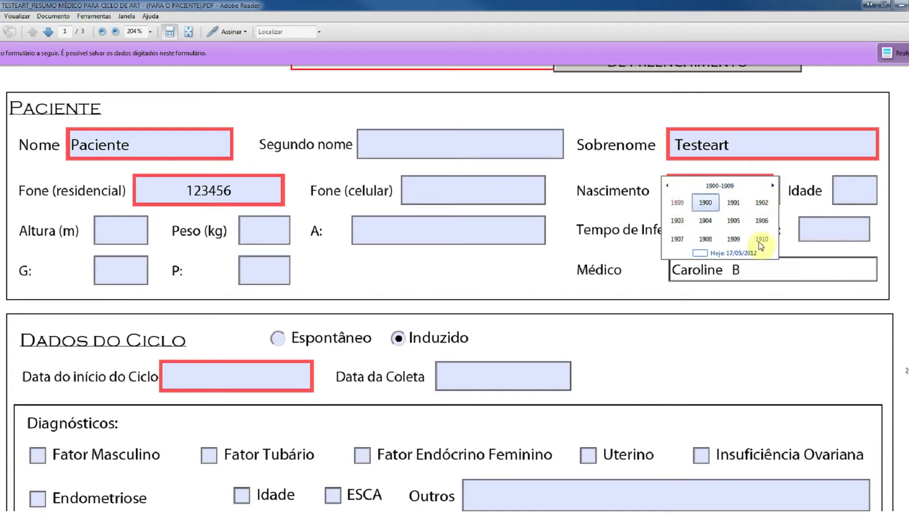
click(704, 202)
click(679, 203)
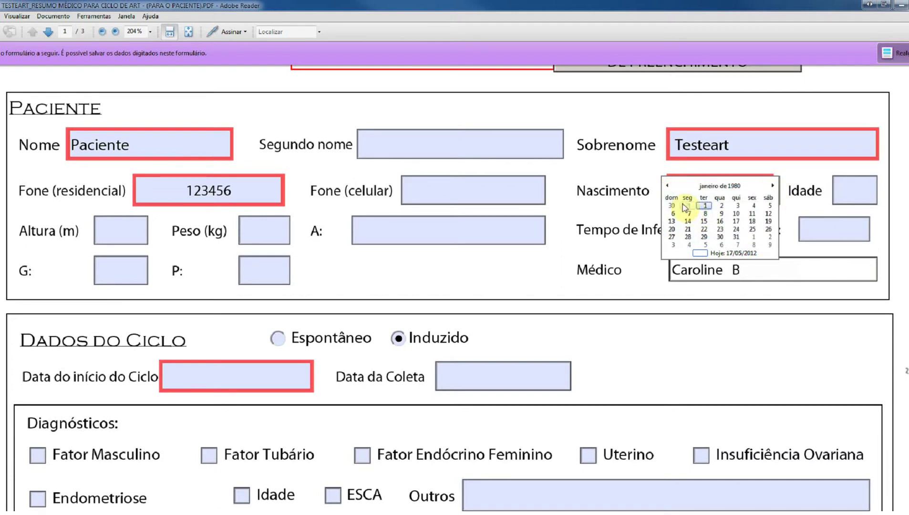
click(706, 202)
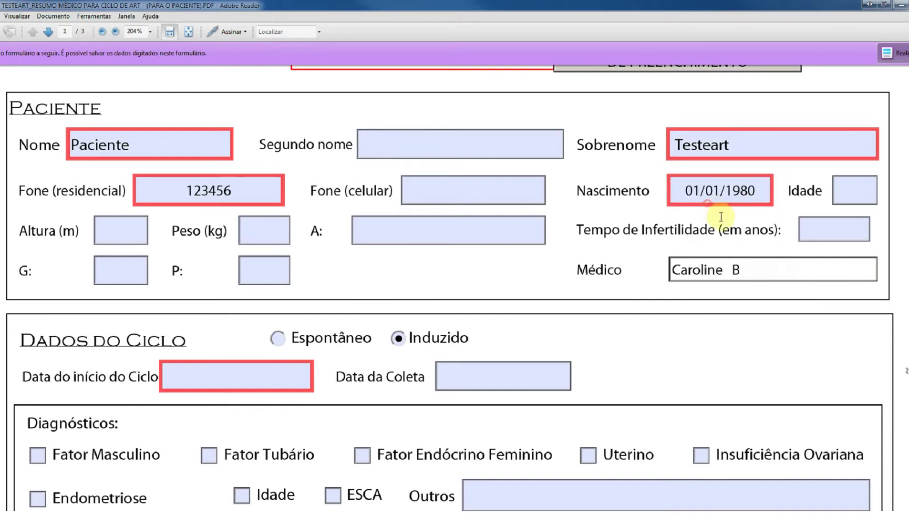
- Enter height 1,62, weight 59 and A value 0 in the patient section
click(851, 193)
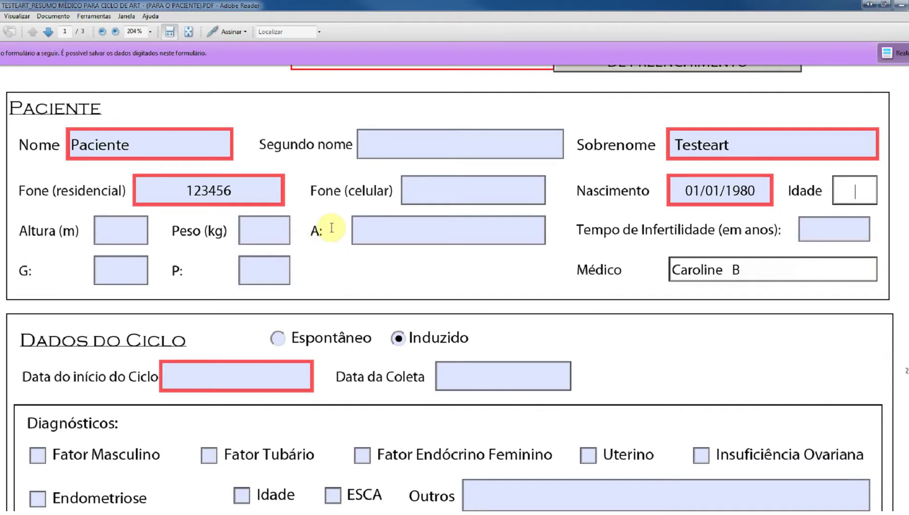
click(118, 236)
text(1,62)
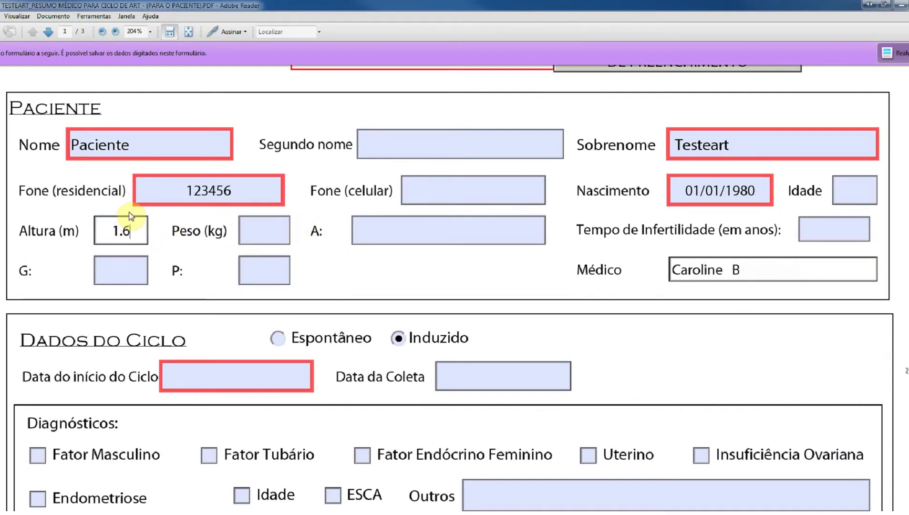
key(Tab)
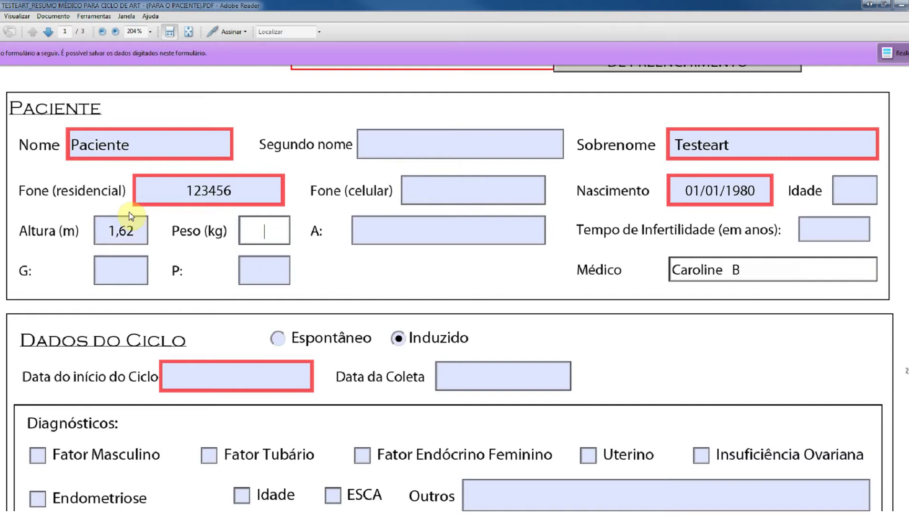
text(59)
key(Tab)
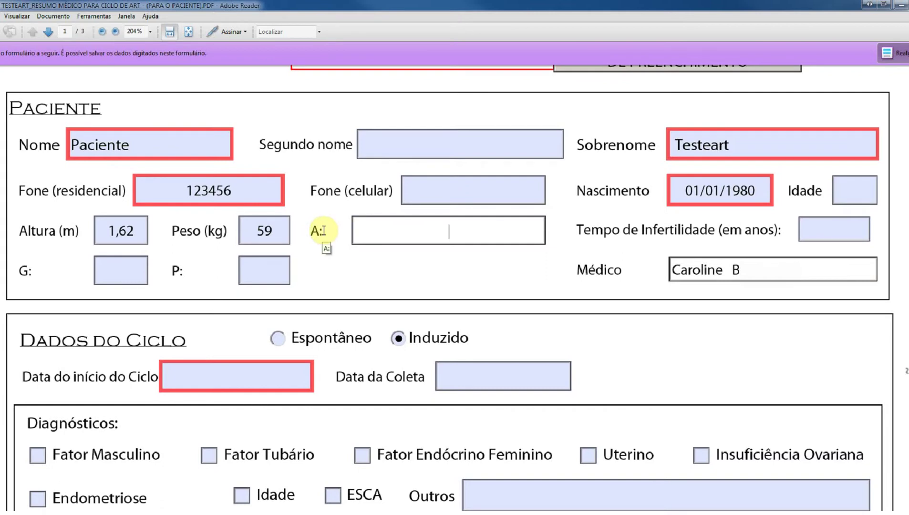
text(0)
key(Tab)
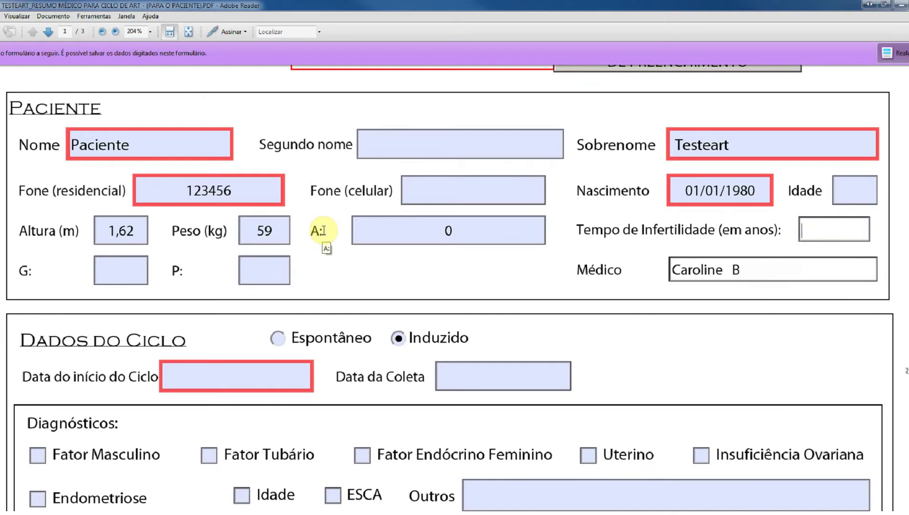
- Enter infertility time 3, G 1 and P 1, leaving Médico unchanged
text(3)
key(Tab)
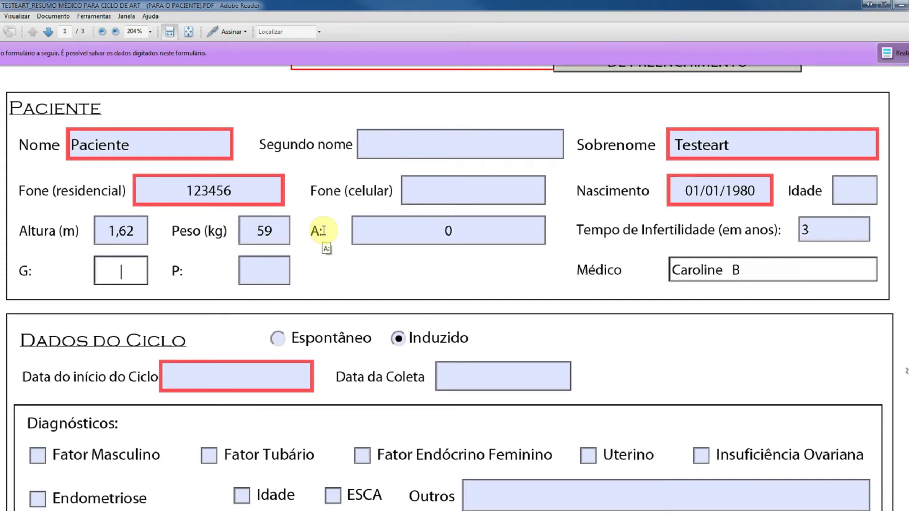
text(1)
key(Tab)
text(1)
key(Tab)
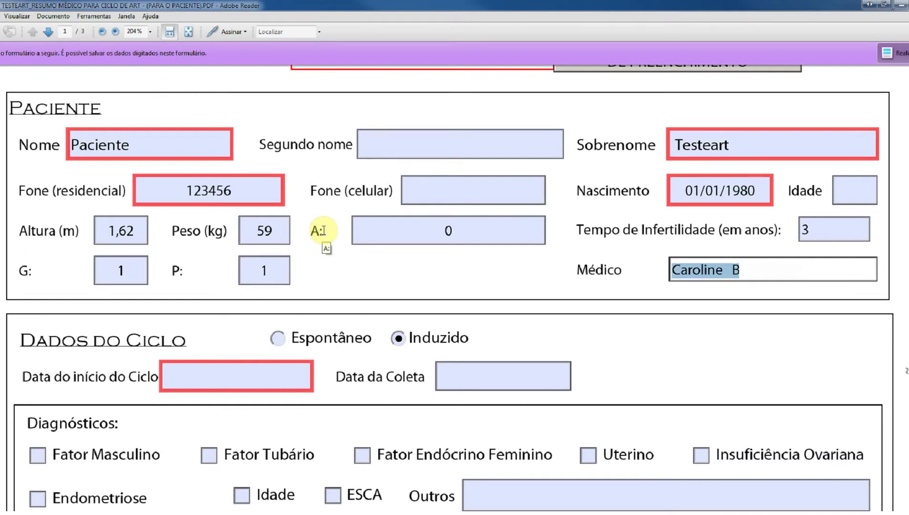
key(Tab)
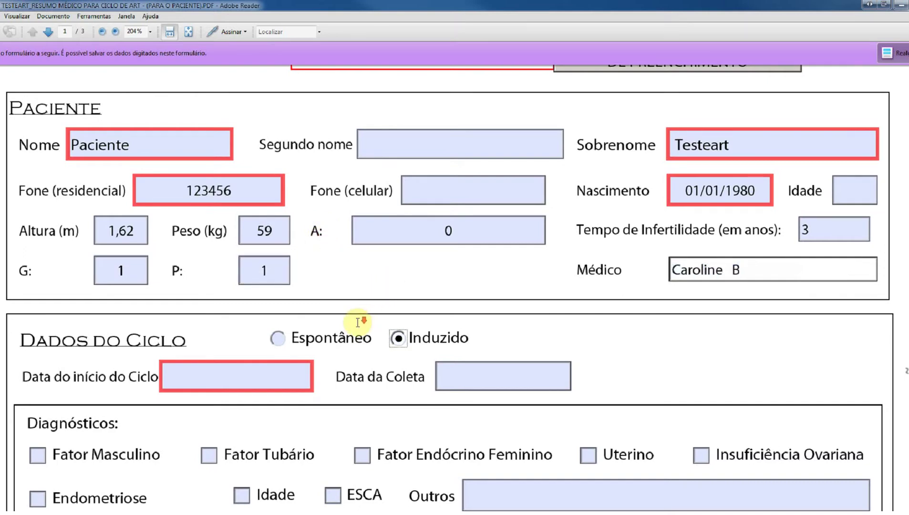
scroll(359, 322, down, 5)
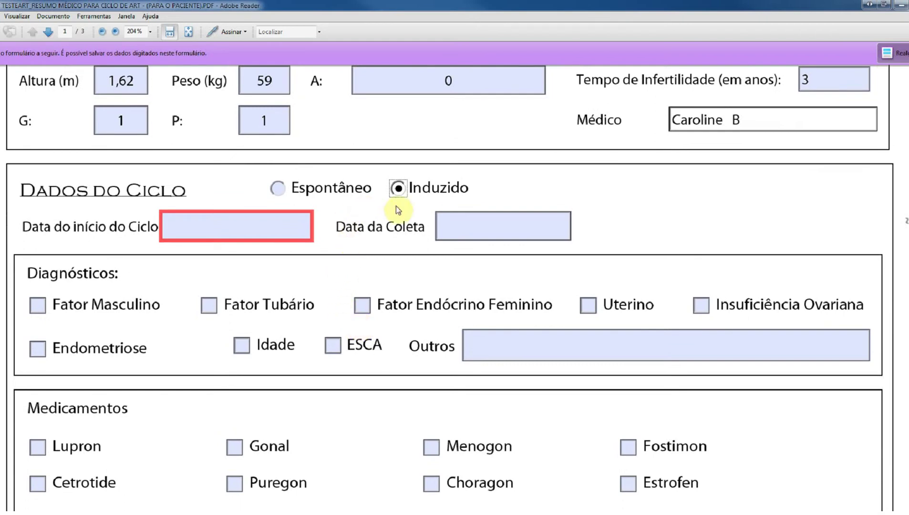
- Set the cycle start date to 07/05/2012
click(255, 226)
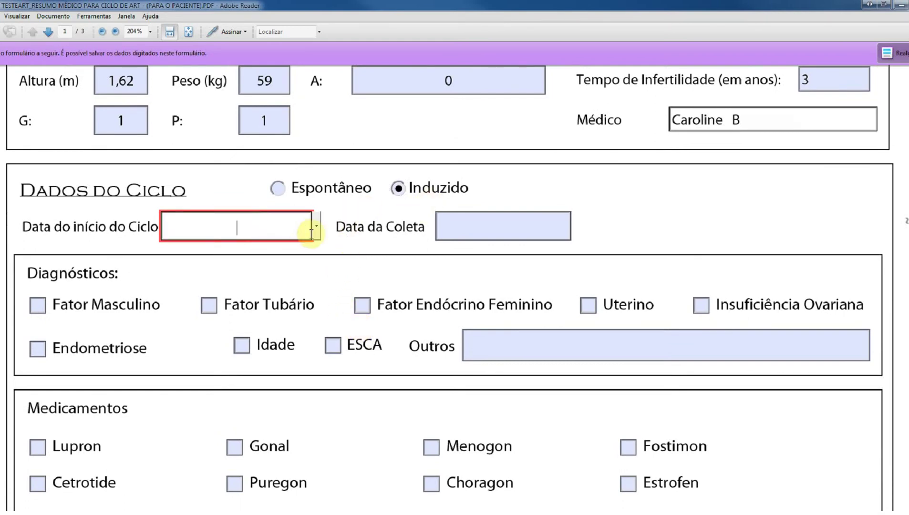
click(318, 229)
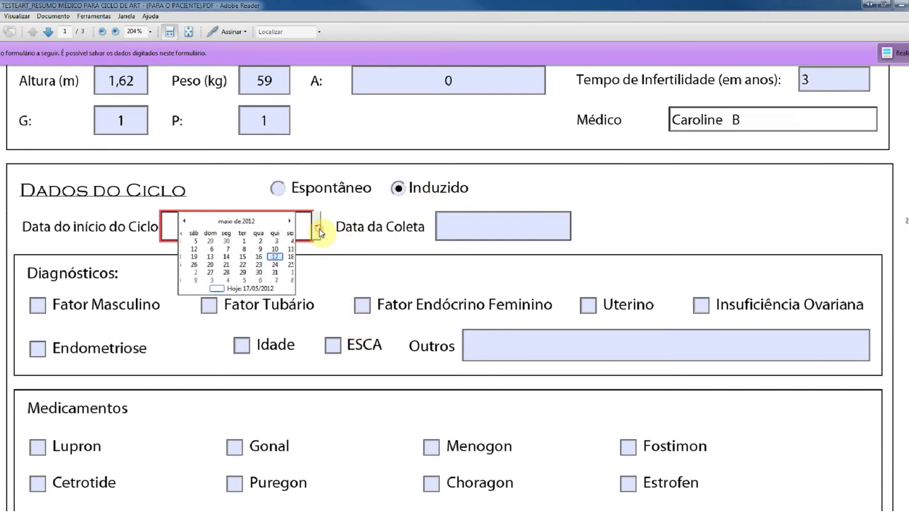
click(184, 221)
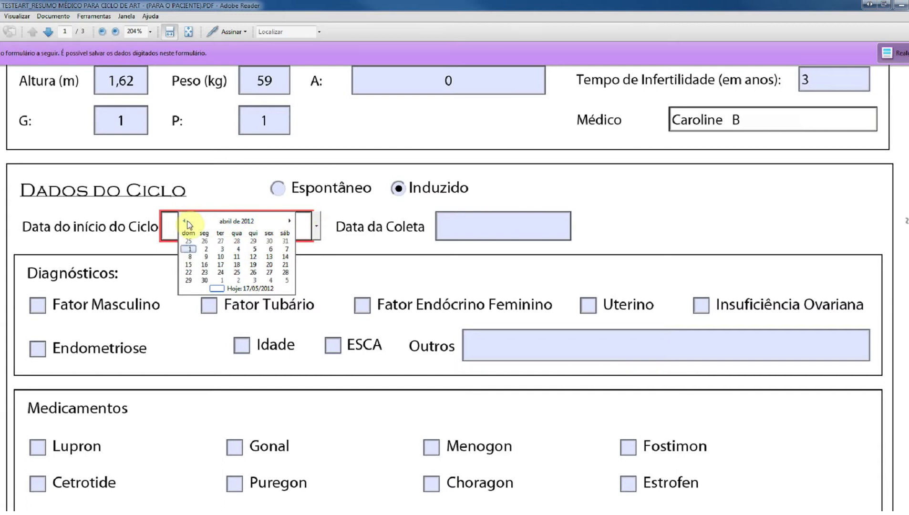
click(286, 222)
click(329, 254)
click(294, 225)
drag(294, 225, 193, 225)
text(07)
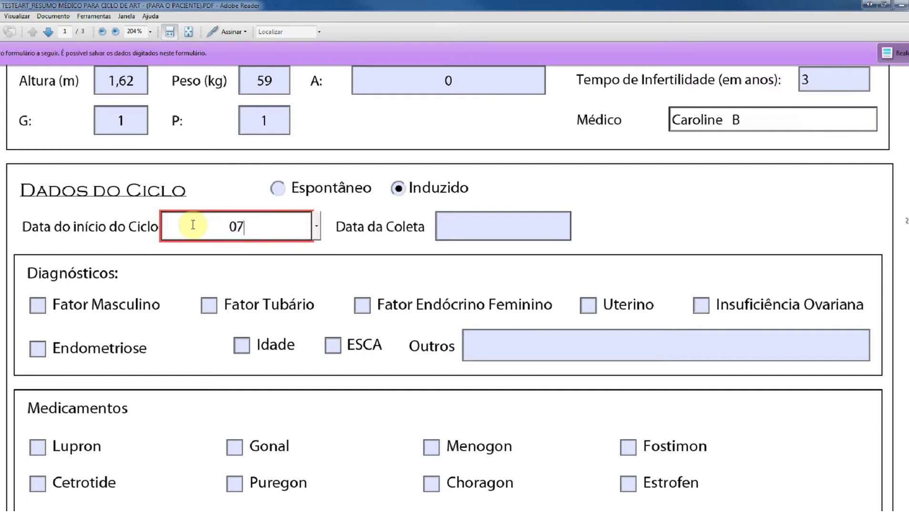
text(/05/2012)
key(Tab)
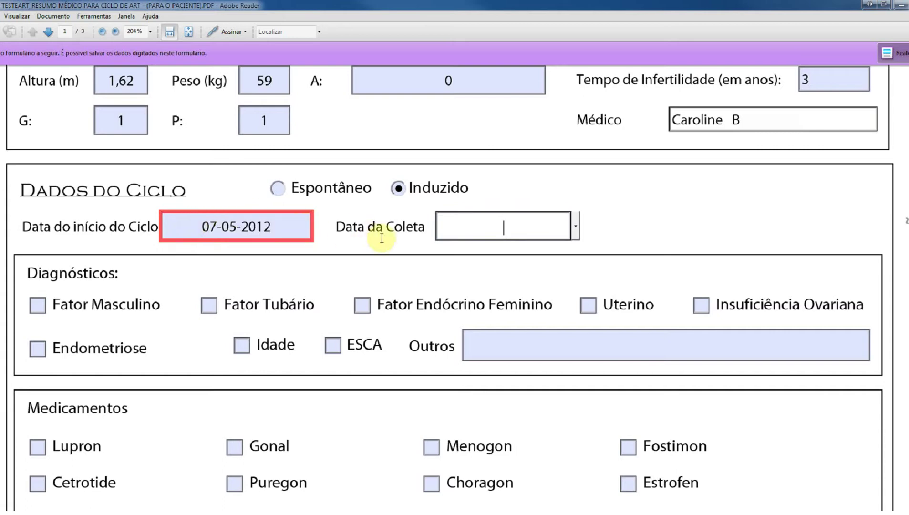
- Set the collection date to 18/05/2012
click(577, 228)
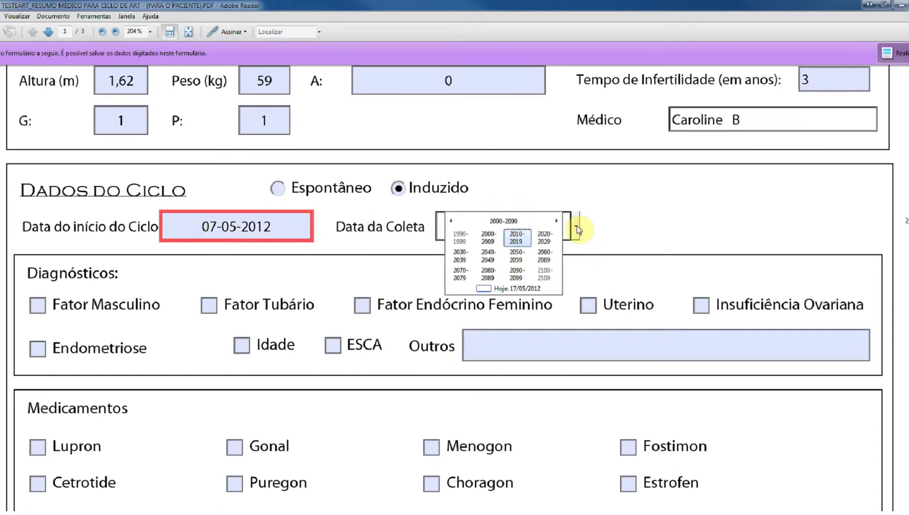
click(516, 256)
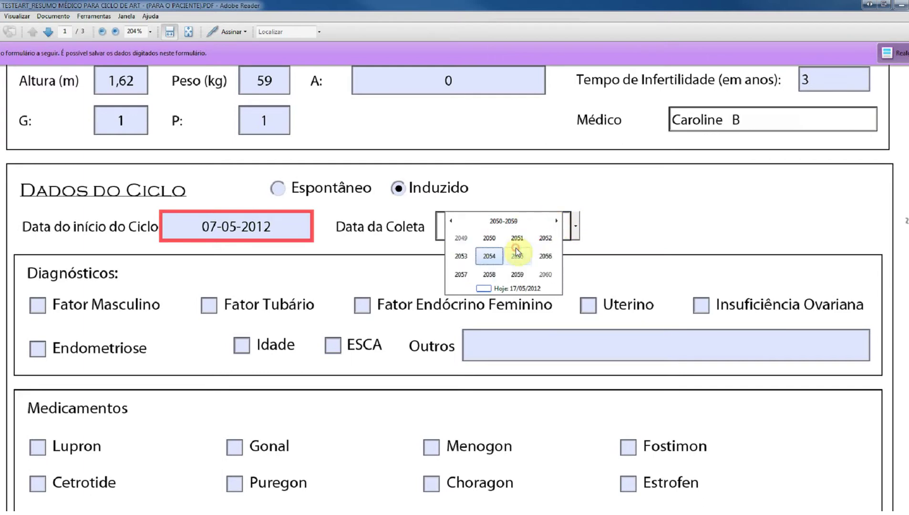
click(594, 227)
click(459, 226)
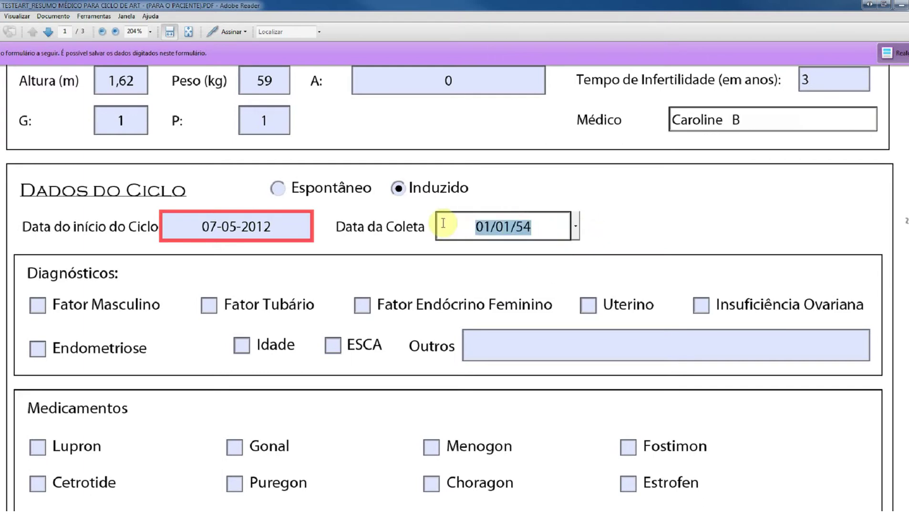
text(18/05)
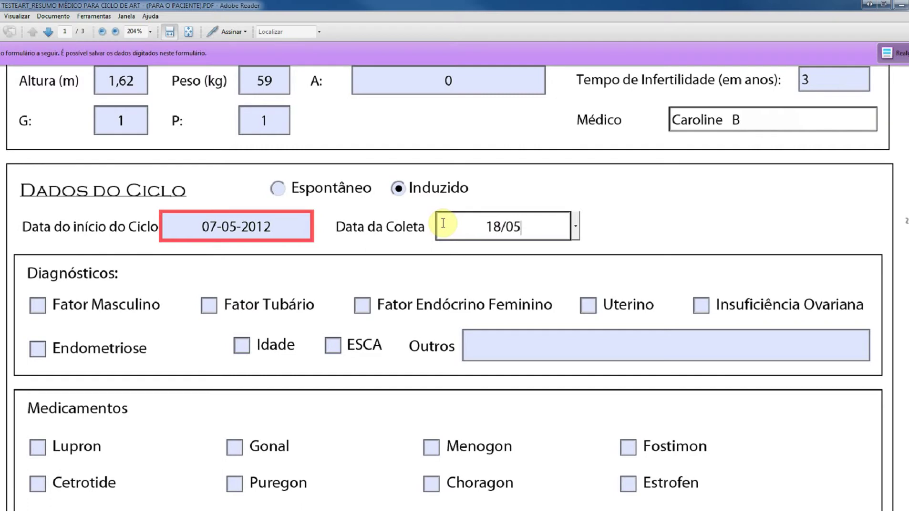
text(/2012)
key(Tab)
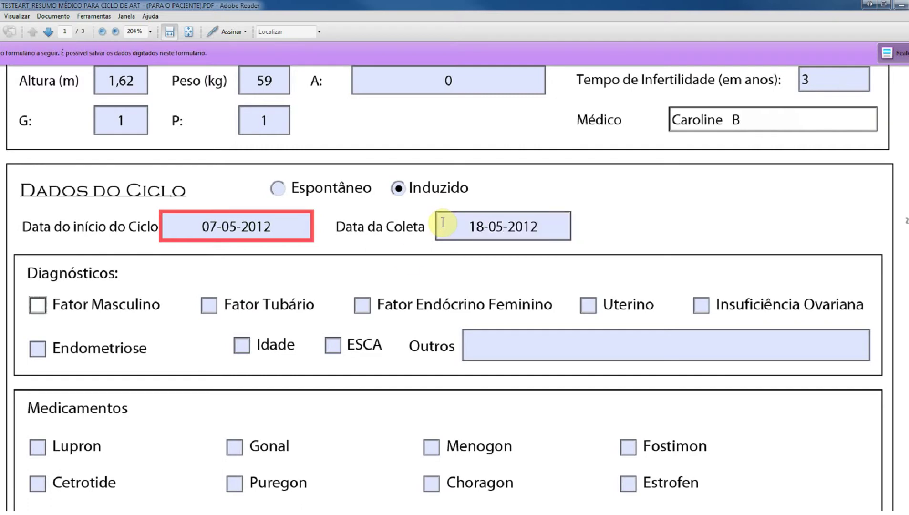
- Tick Fator Masculino and Fator Tubário under Diagnósticos
scroll(171, 286, down, 1)
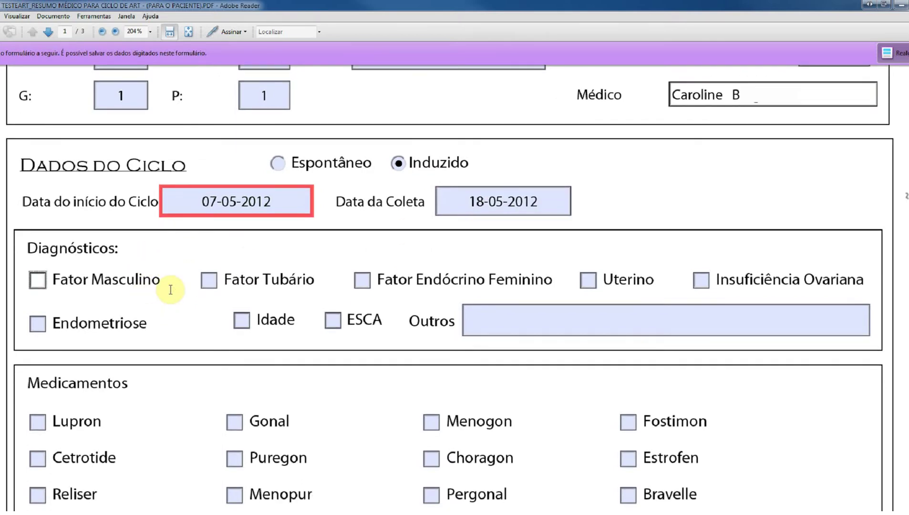
click(37, 279)
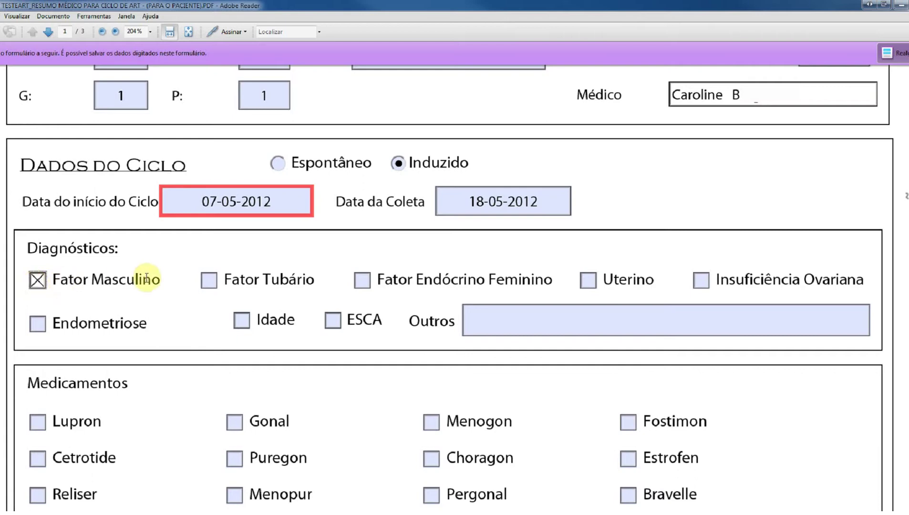
click(208, 280)
- Tick Gonal, Lupron, Cetrotide and Luveris under Medicamentos
scroll(331, 270, down, 1)
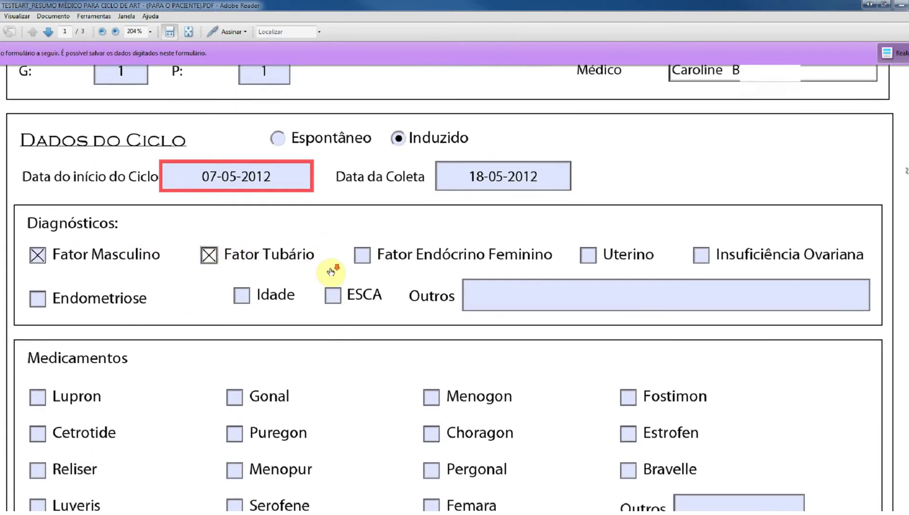
scroll(332, 272, down, 3)
scroll(332, 273, down, 4)
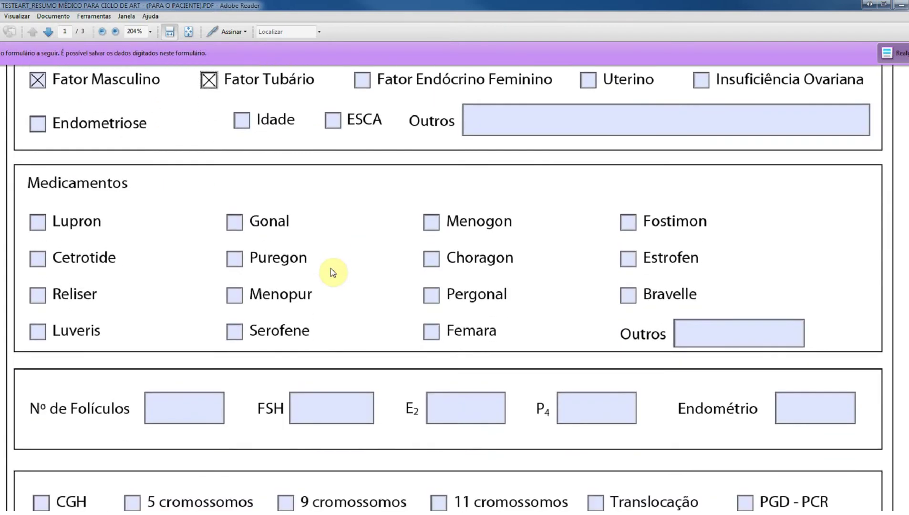
click(234, 222)
click(38, 222)
click(38, 259)
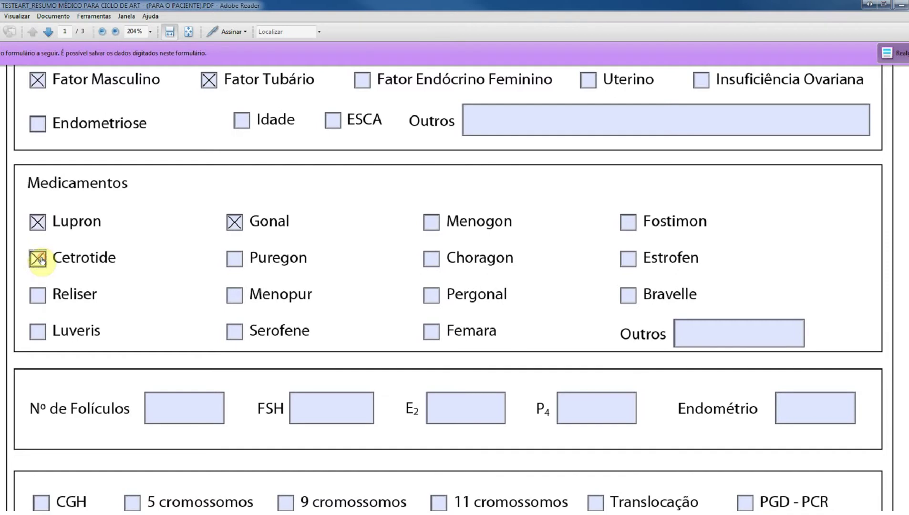
click(38, 332)
scroll(42, 335, down, 2)
scroll(44, 335, down, 5)
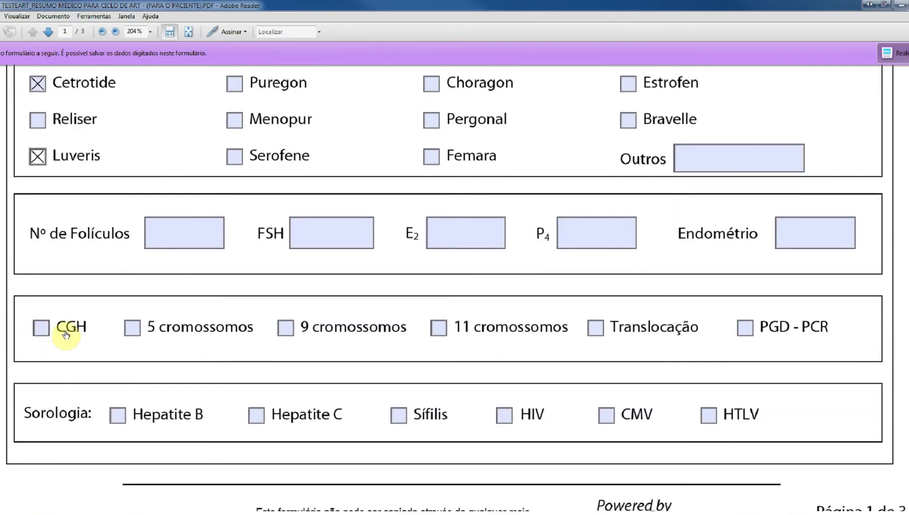
- Enter 12 follicles, FSH 35, E2 800 and Endométrio 9, leaving P4 empty
click(183, 236)
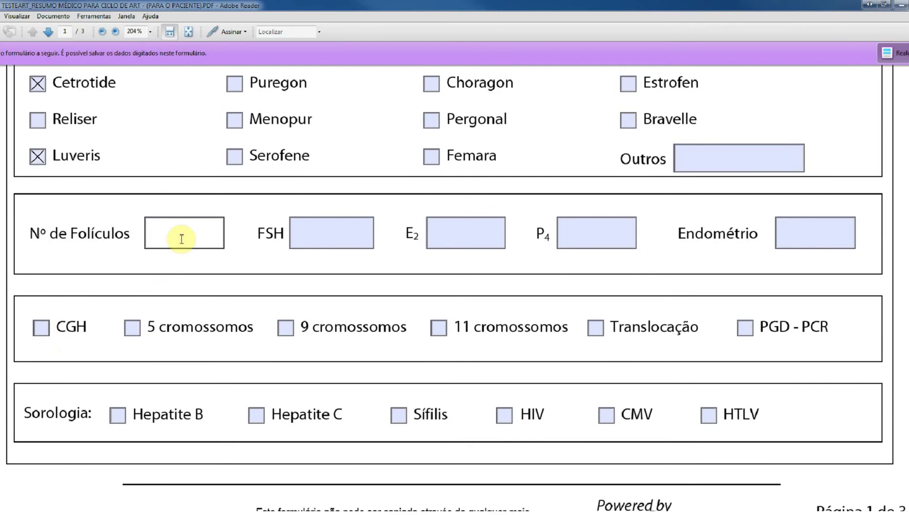
text(12)
key(Tab)
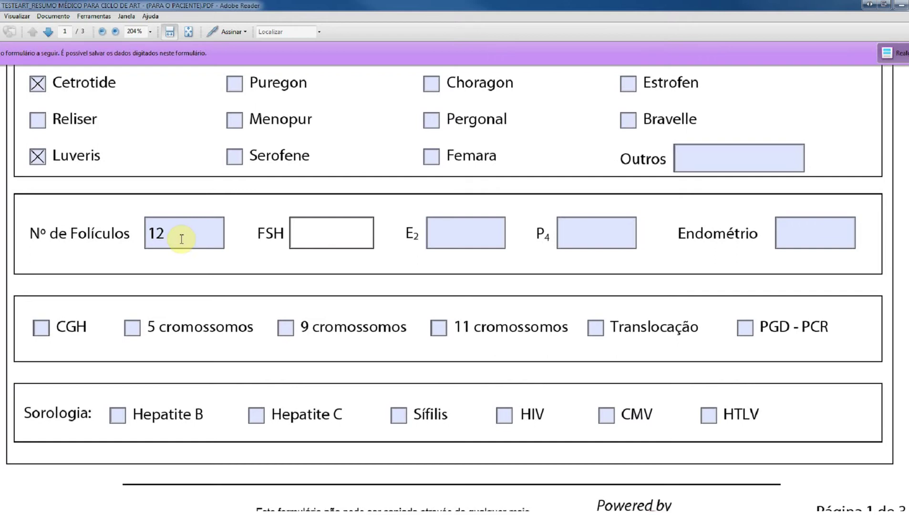
text(35)
key(Tab)
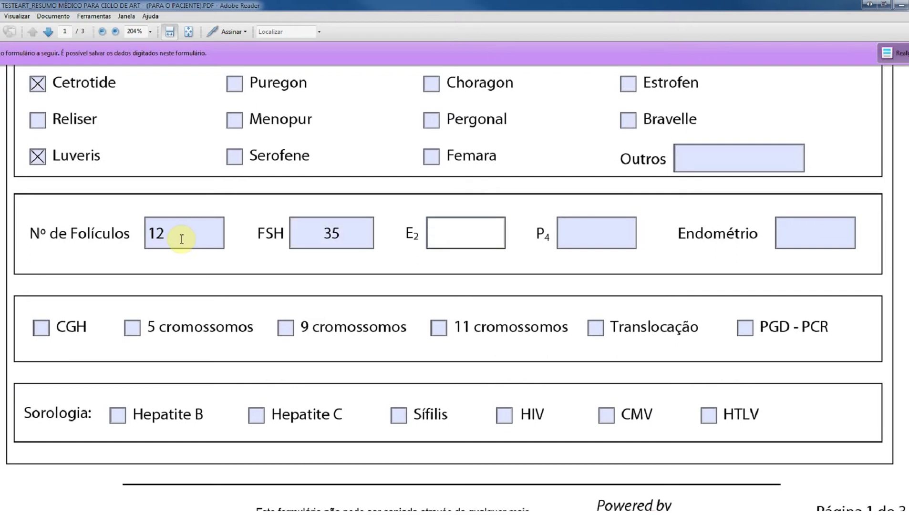
text(800)
key(Tab)
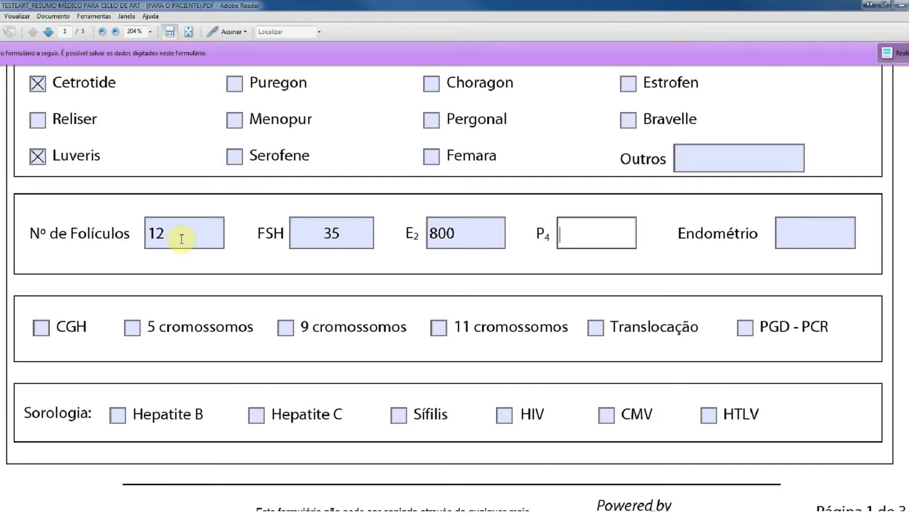
key(Tab)
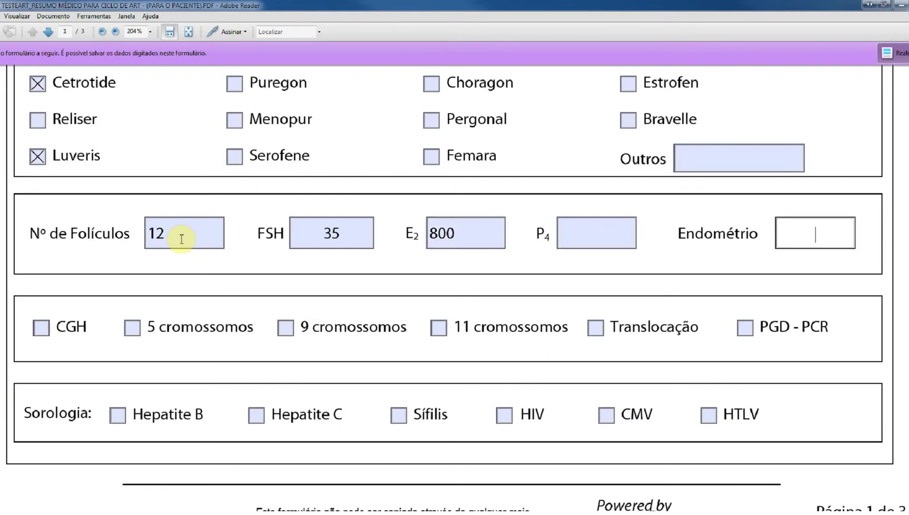
text(9)
key(Tab)
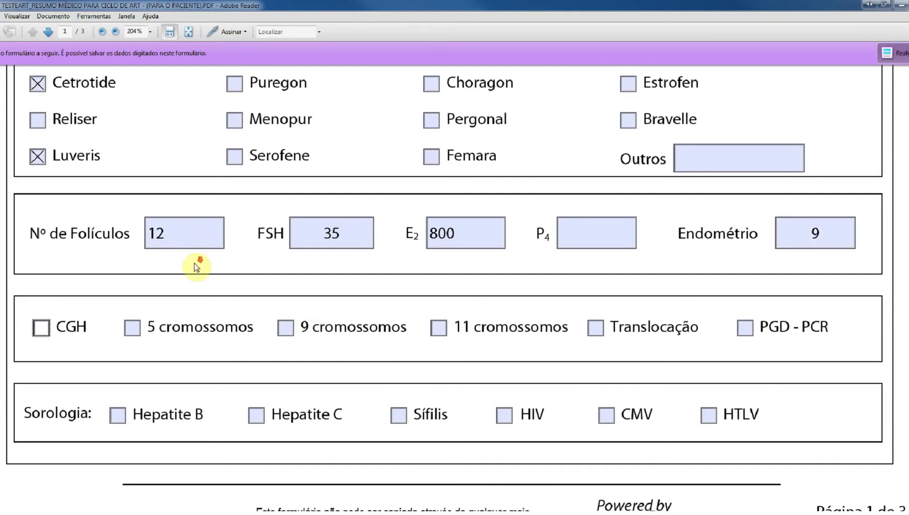
- Tick the 5 cromossomos test and Hepatite B and Hepatite C serology
scroll(194, 263, down, 2)
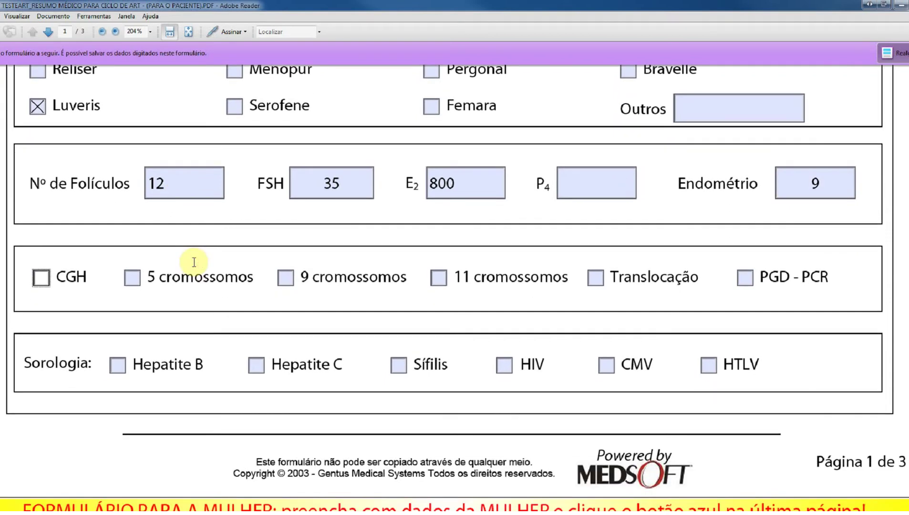
click(135, 277)
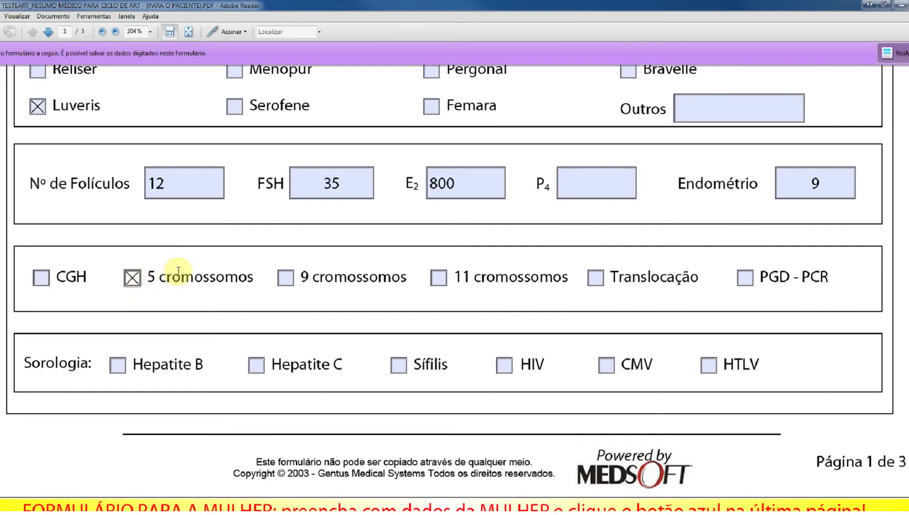
scroll(180, 270, down, 5)
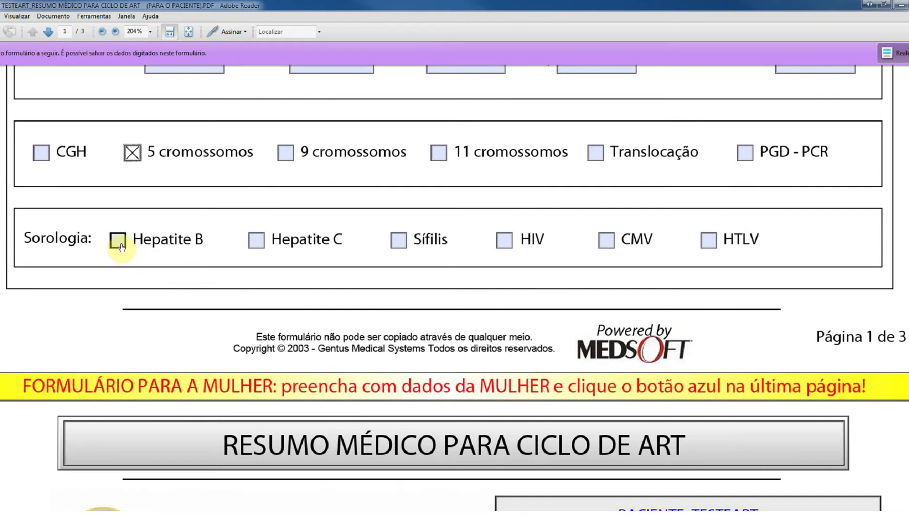
click(120, 243)
click(256, 242)
- Choose Sim for Ciclos anteriores and type 'Fez uma tentativa mas não teve nenhum folículo' in Dados
scroll(257, 240, down, 10)
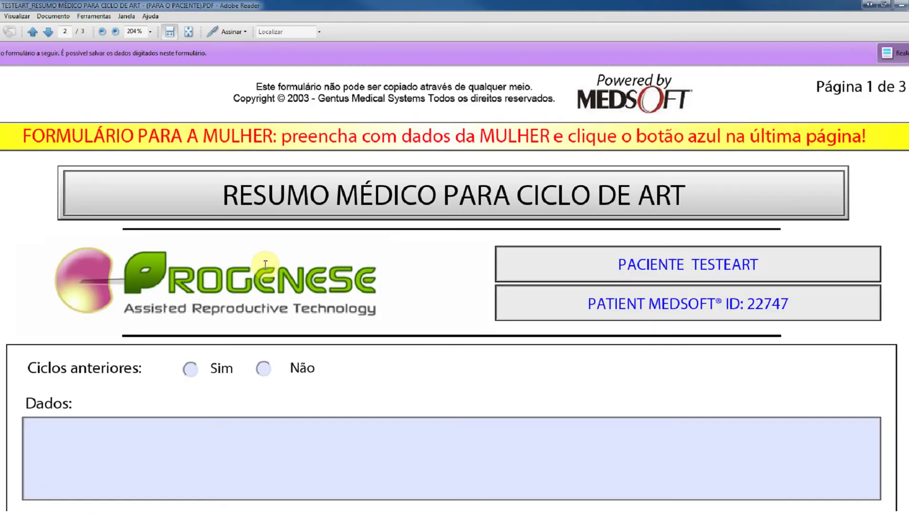
click(189, 268)
click(222, 325)
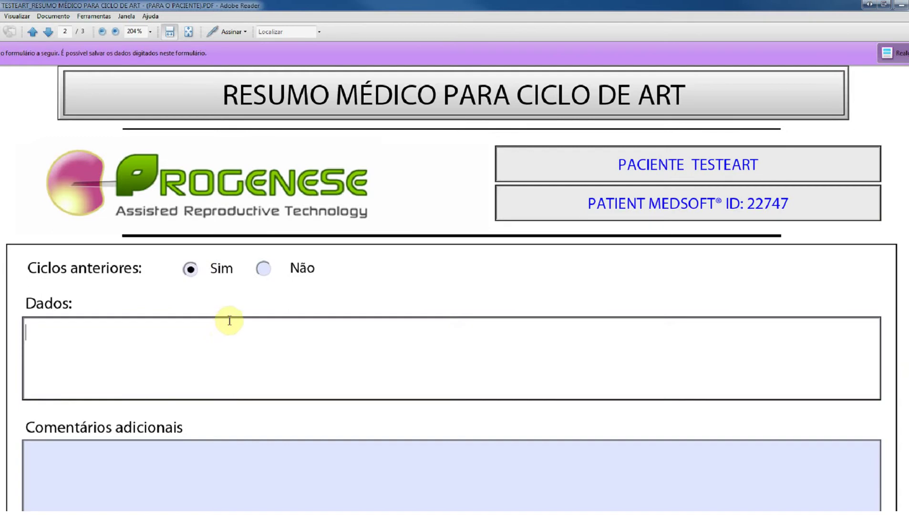
text(Fez uma ten)
text(tiva)
key(BackSpace)
key(BackSpace)
key(BackSpace)
text(atiuva mas não teve nenhum folículo)
click(141, 330)
key(BackSpace)
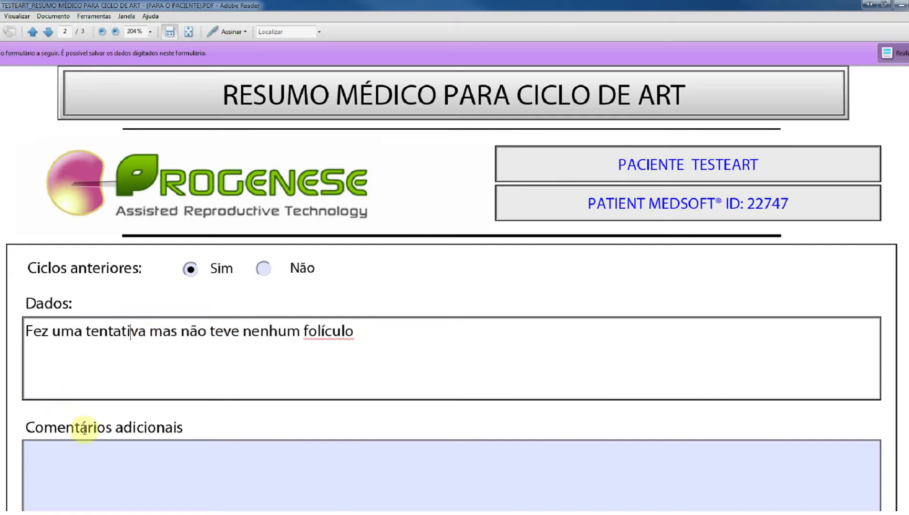
click(142, 467)
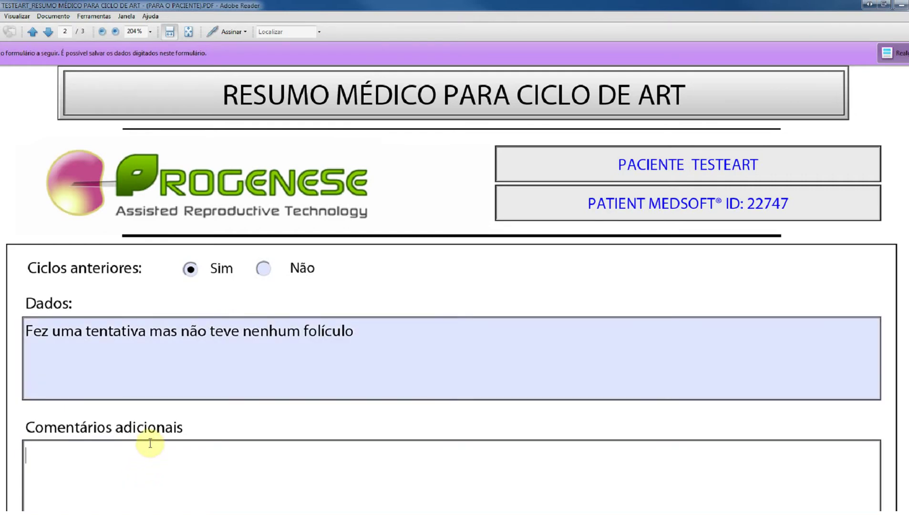
scroll(150, 443, down, 3)
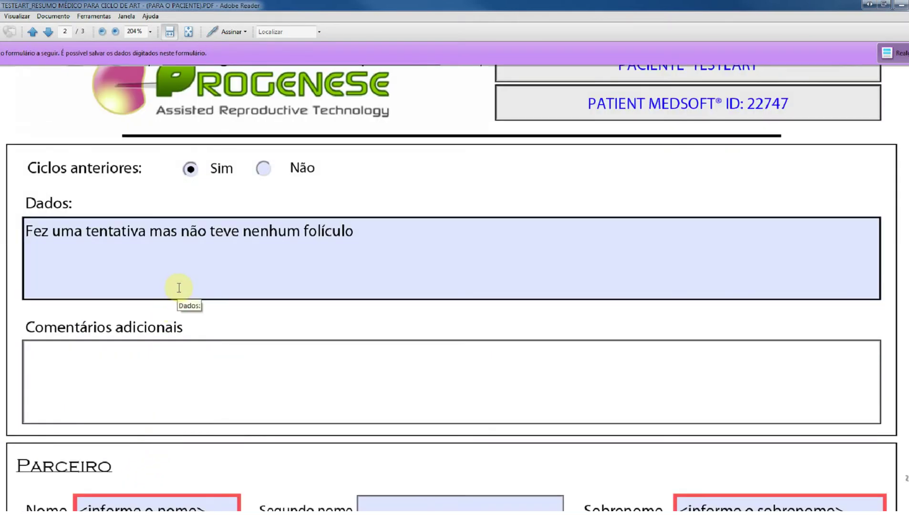
- Enter the partner's first name and surname in the Parceiro section
scroll(178, 291, down, 3)
scroll(178, 309, down, 5)
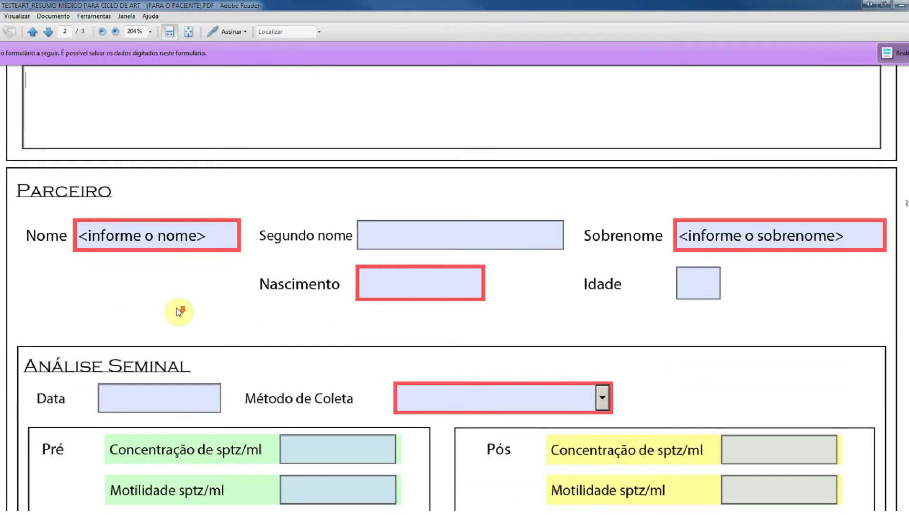
scroll(179, 312, down, 2)
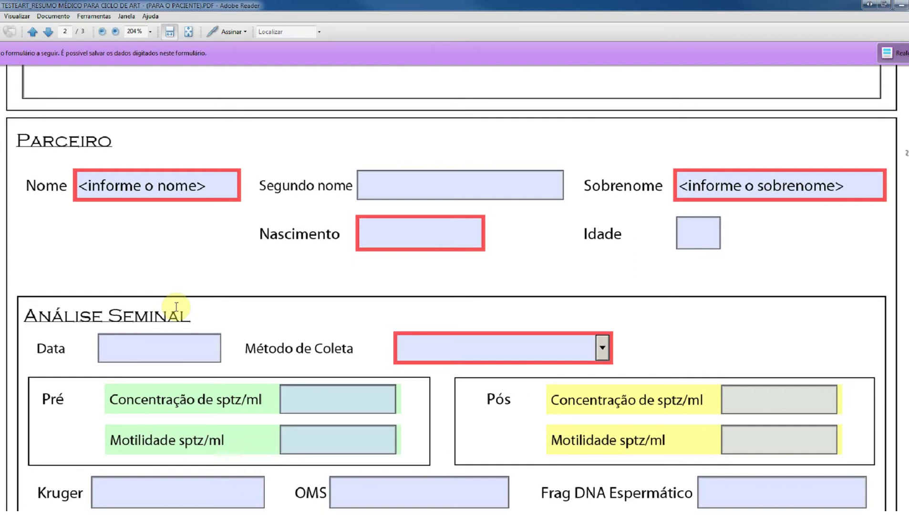
click(172, 189)
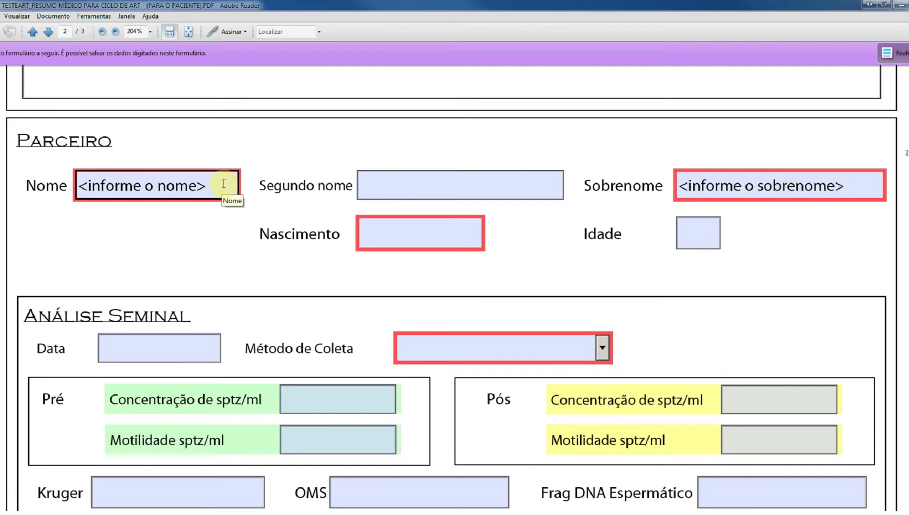
click(226, 182)
text(Parceiro)
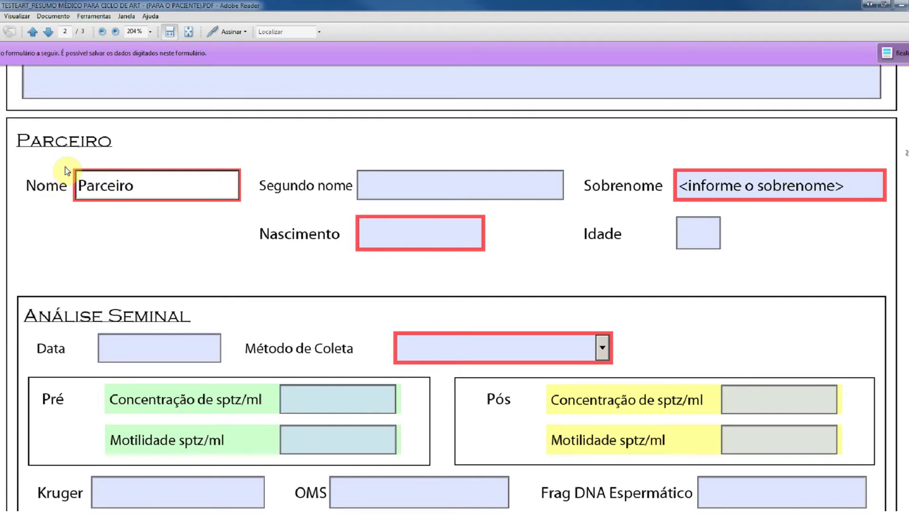
key(Tab)
key(Tab)
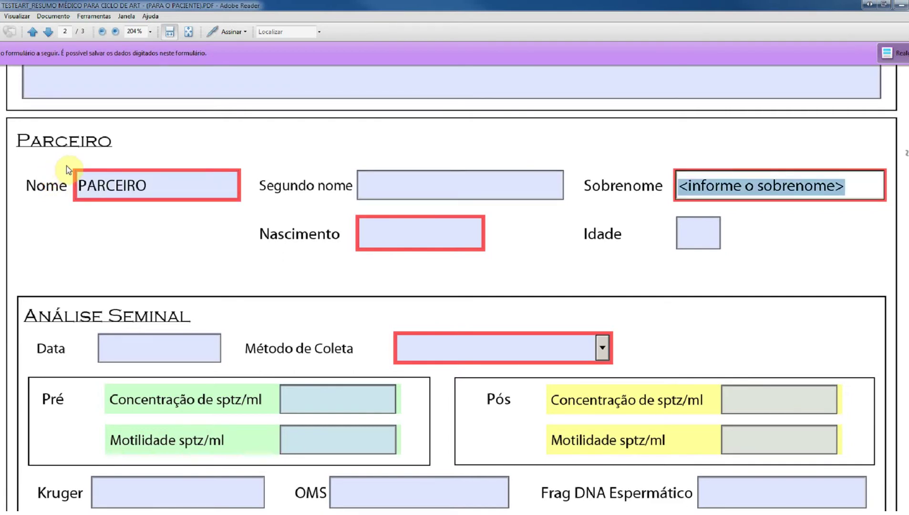
text(TesteAr)
key(BackSpace)
text(RT)
- Enter the partner's birth date 01/01/1978
click(391, 234)
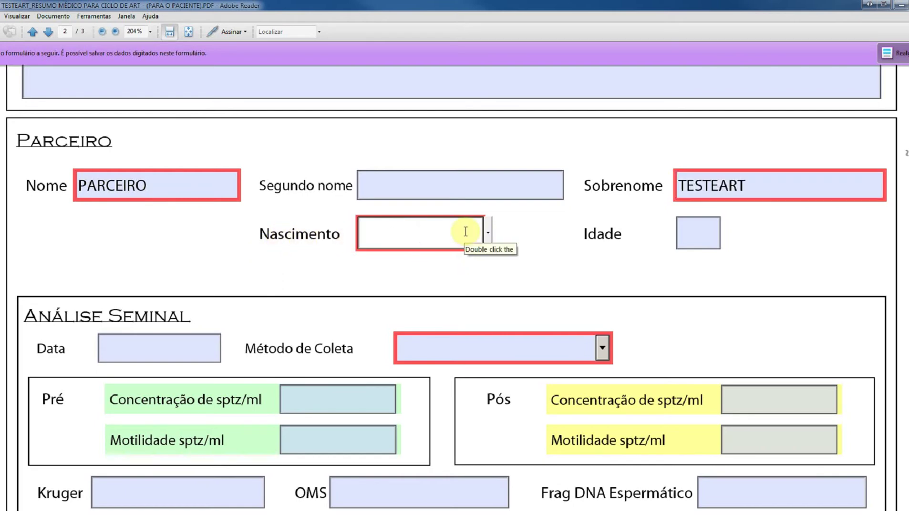
text(01/01/1978)
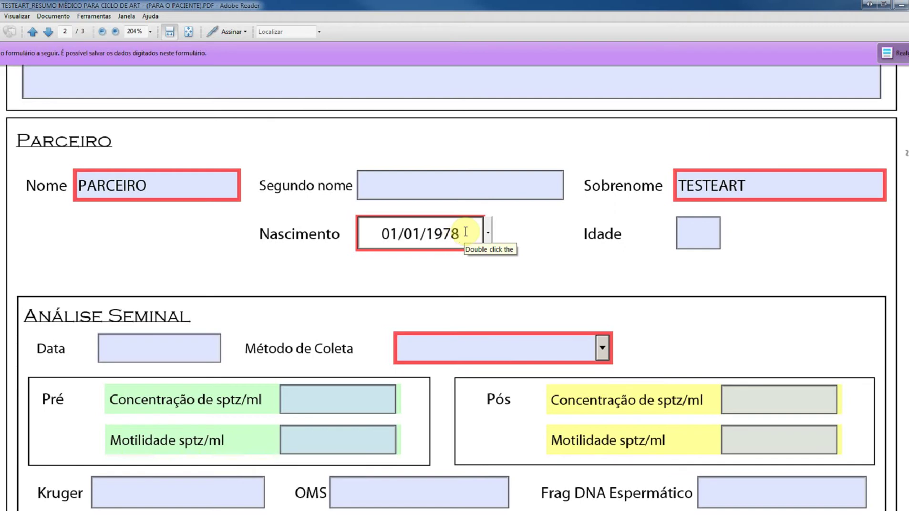
key(Tab)
scroll(269, 317, down, 3)
- Set the semen analysis date to 15/04/2012 and collection method to Masturbação
scroll(269, 317, down, 2)
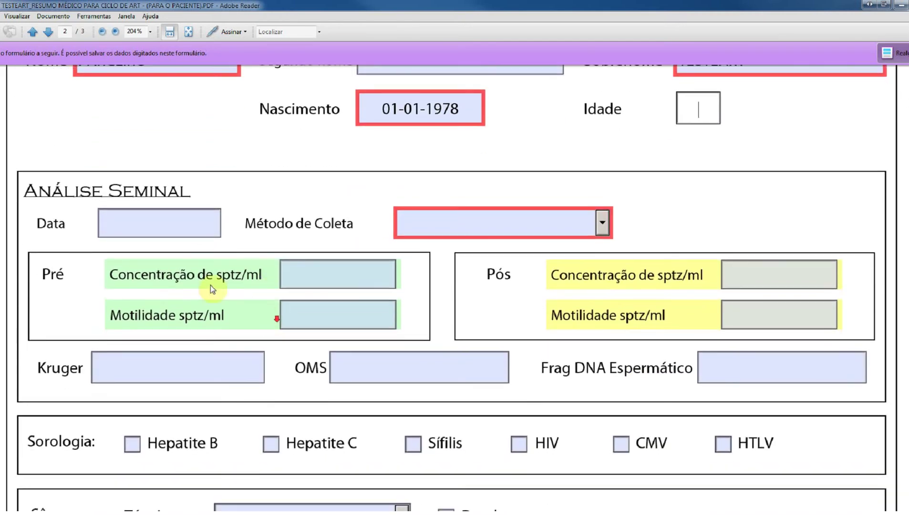
click(185, 220)
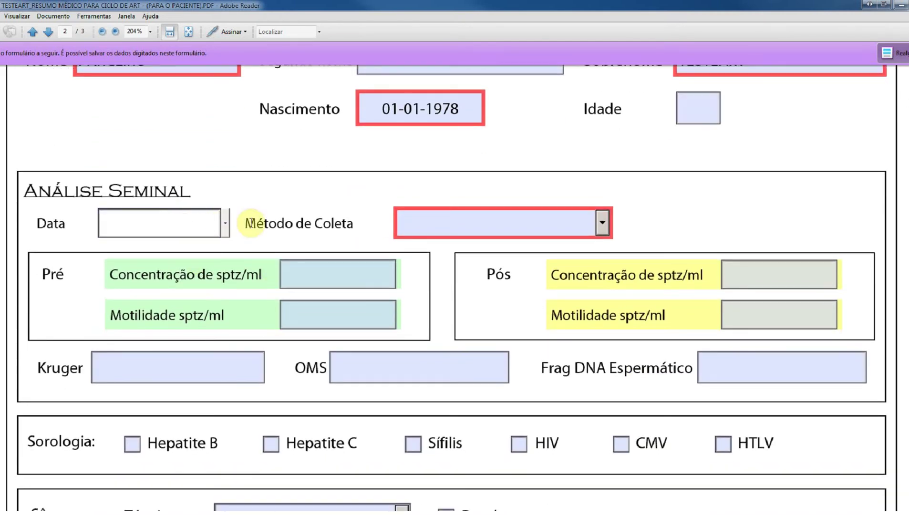
click(225, 224)
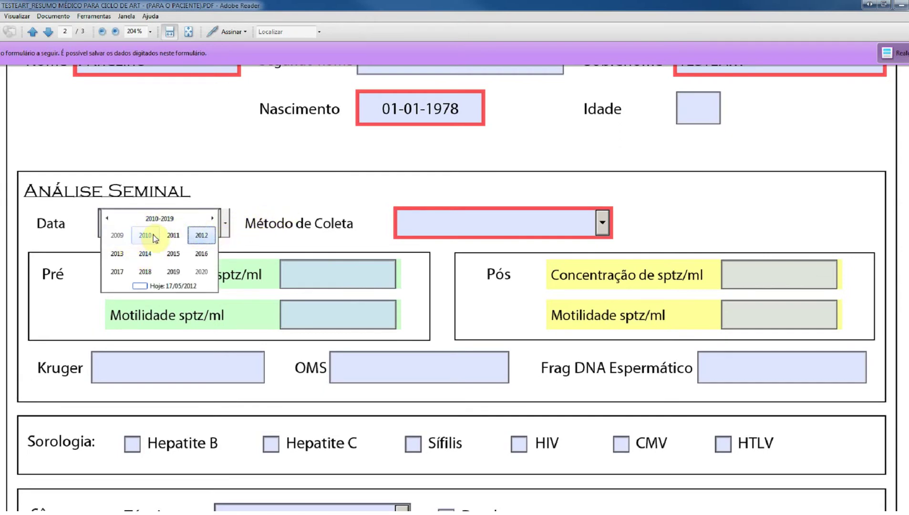
click(201, 235)
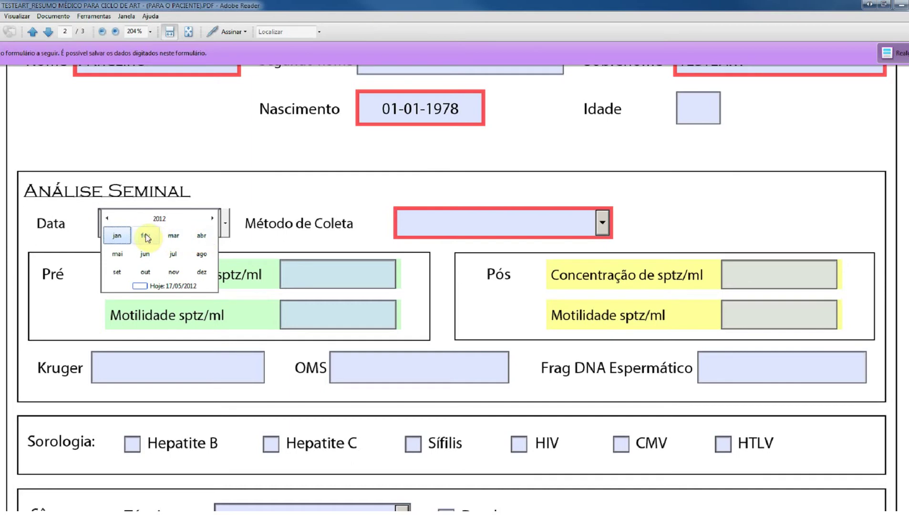
click(201, 236)
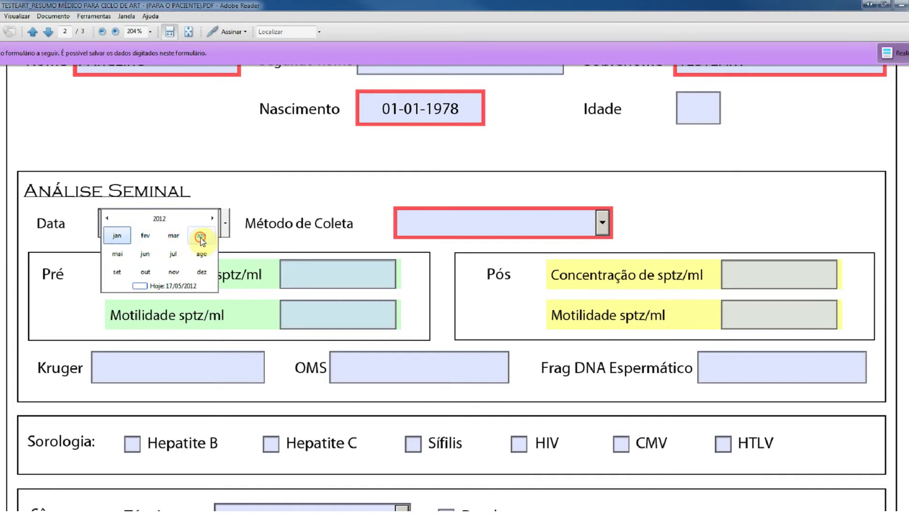
click(112, 263)
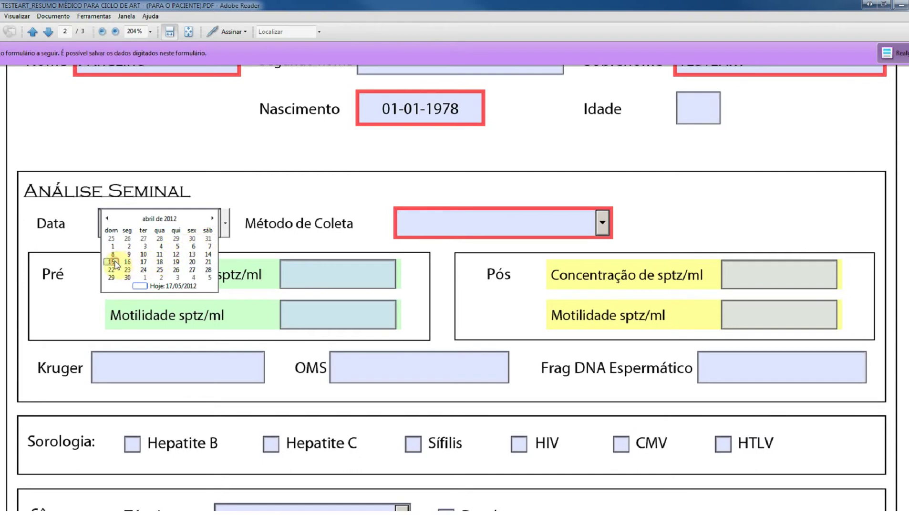
click(573, 231)
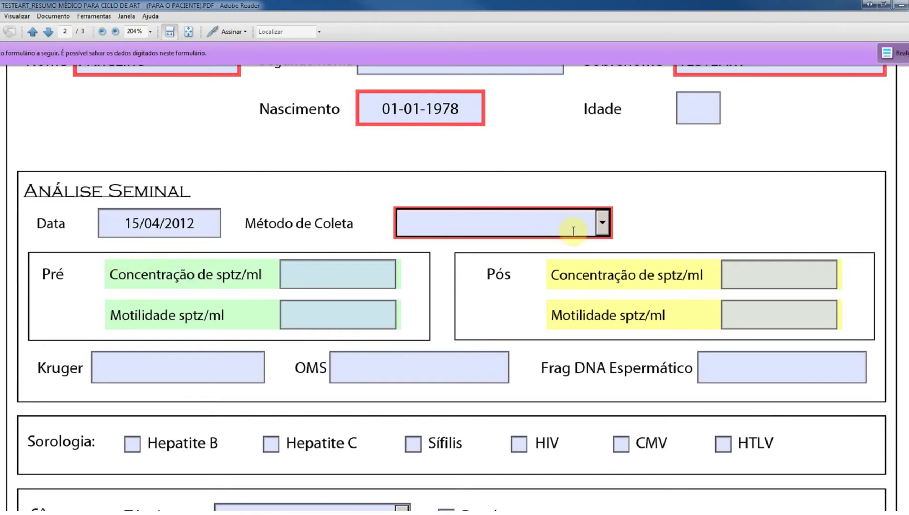
click(601, 222)
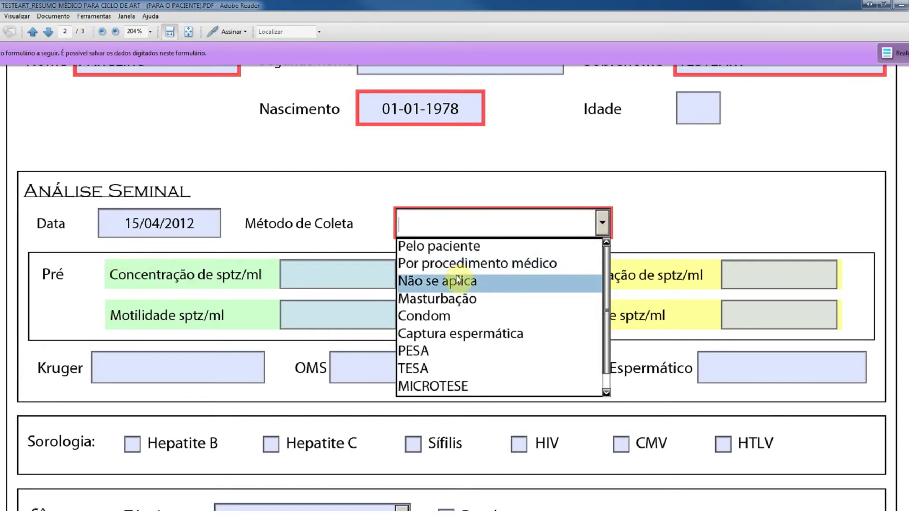
click(446, 300)
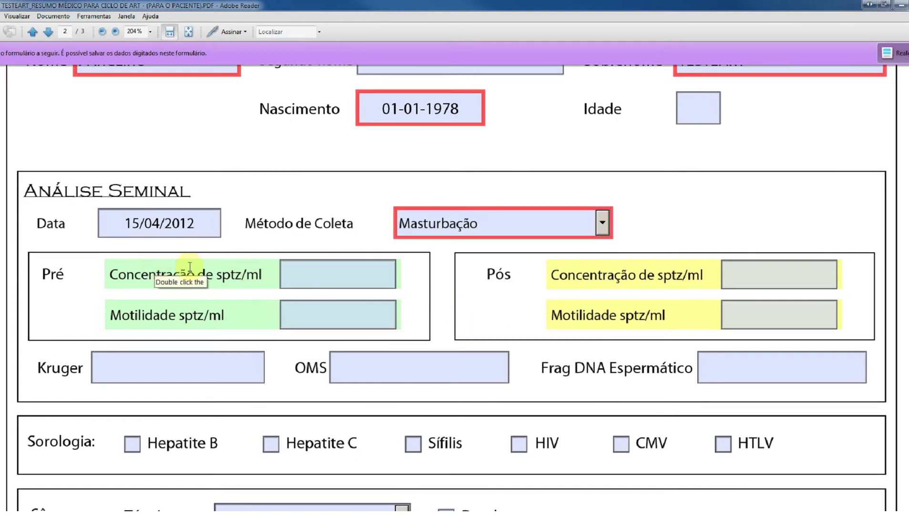
- Enter Pré concentration 1000 and motility 100, then Pós values 3000 and 200
click(309, 281)
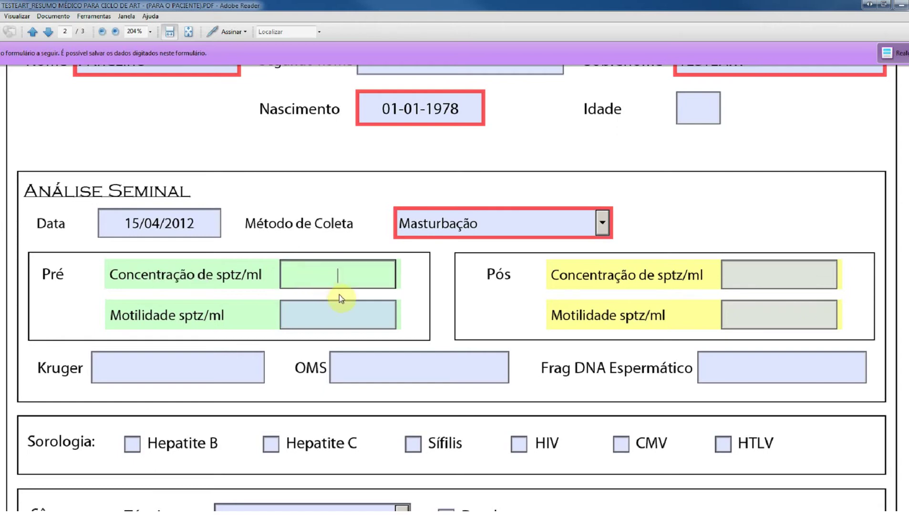
text(1000)
key(Tab)
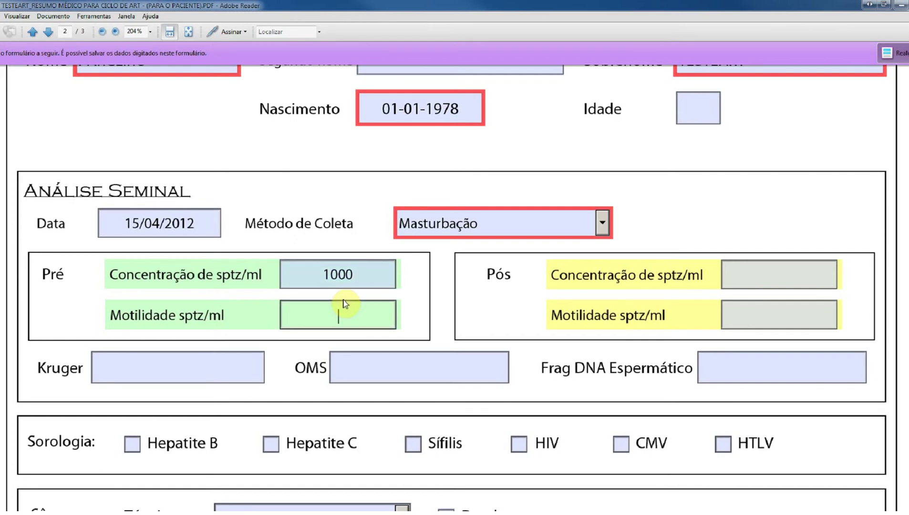
text(100)
key(Tab)
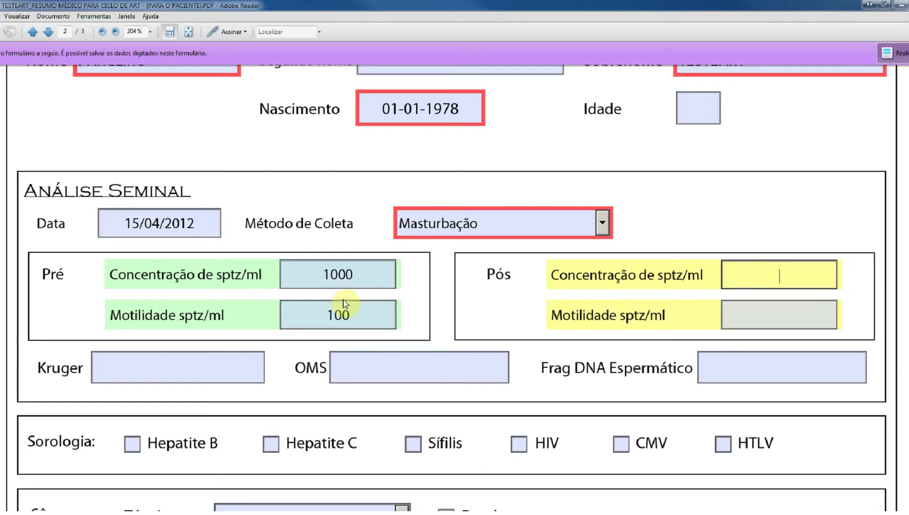
text(3000)
key(Tab)
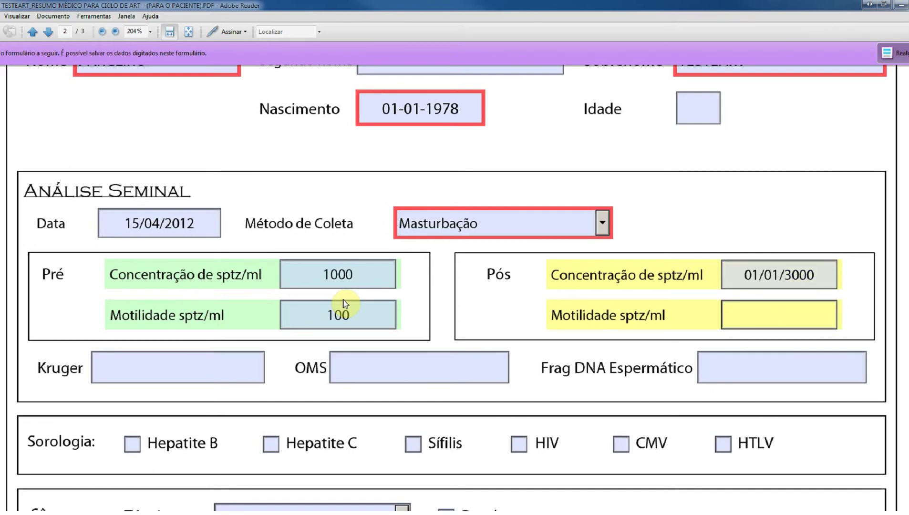
text(200)
key(Tab)
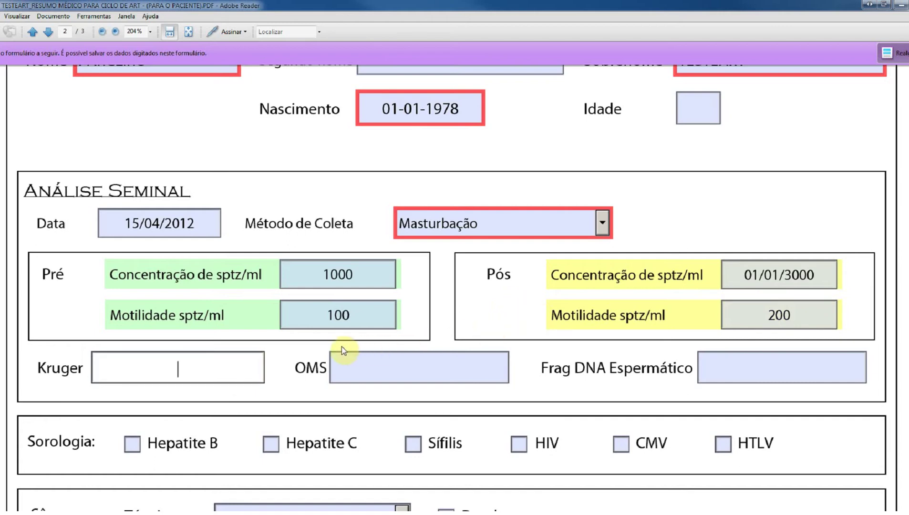
- Tick Sífilis and HIV as serology results
scroll(342, 350, down, 5)
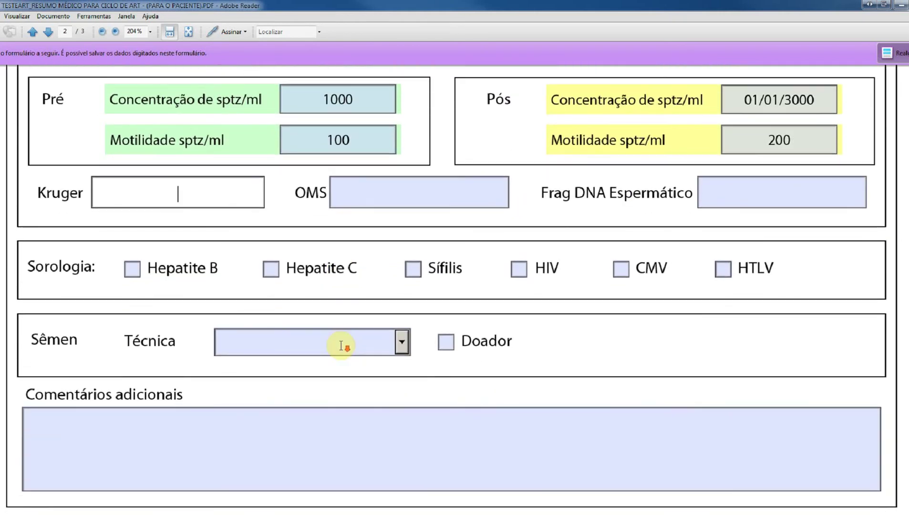
scroll(343, 351, down, 1)
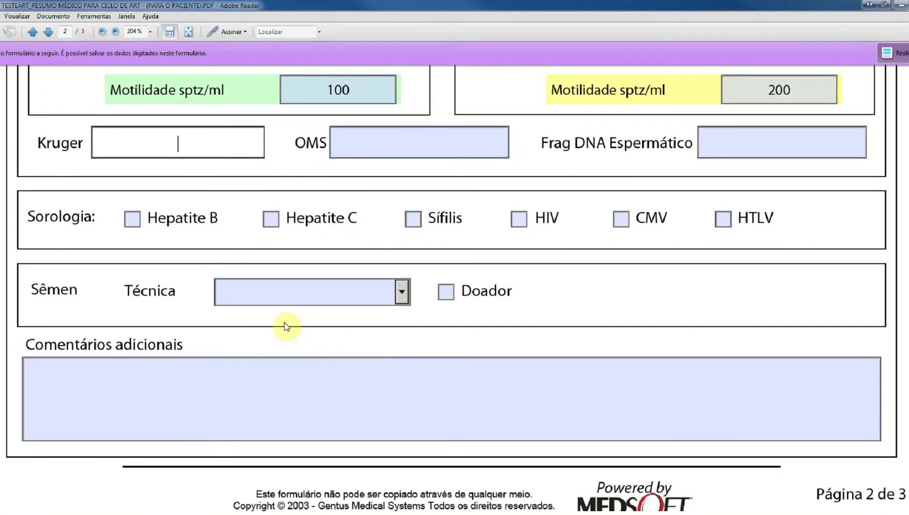
click(413, 219)
click(519, 226)
- Set the semen technique to Congelado and go to the Comentários adicionais field
click(390, 291)
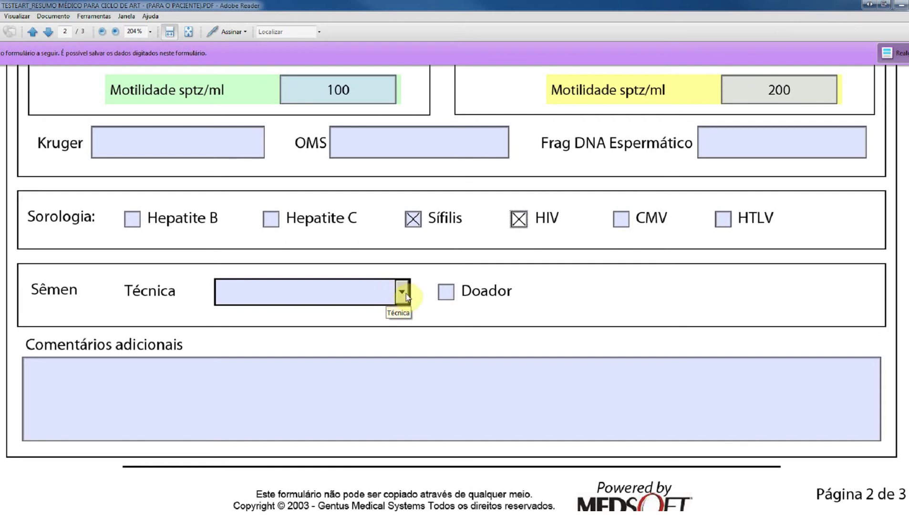
click(402, 291)
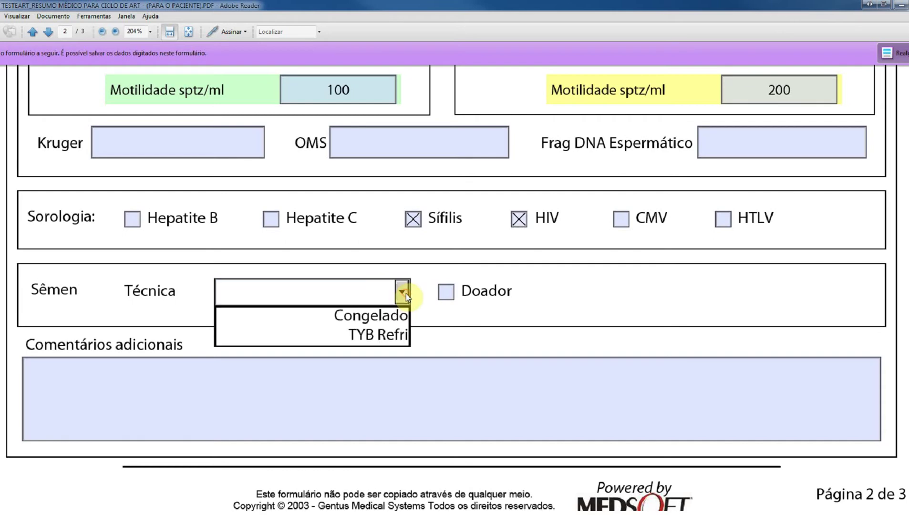
click(395, 317)
scroll(396, 312, down, 3)
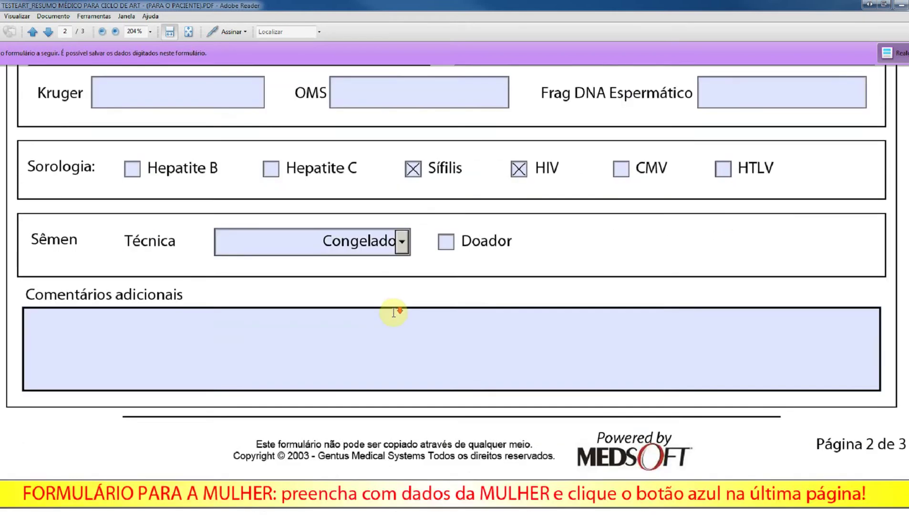
click(354, 266)
- Rate the form's difficulty as Extremamente fácil in the Avaliação dropdown
scroll(355, 266, down, 10)
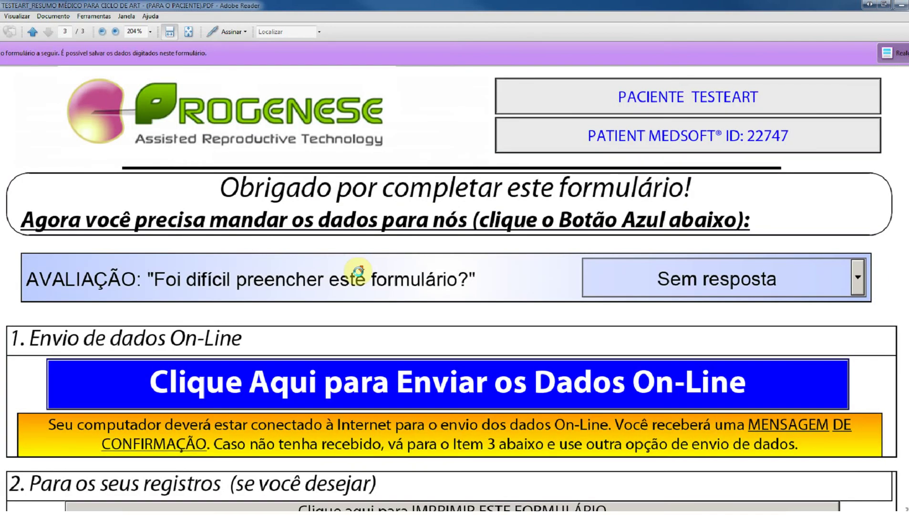
scroll(381, 255, down, 2)
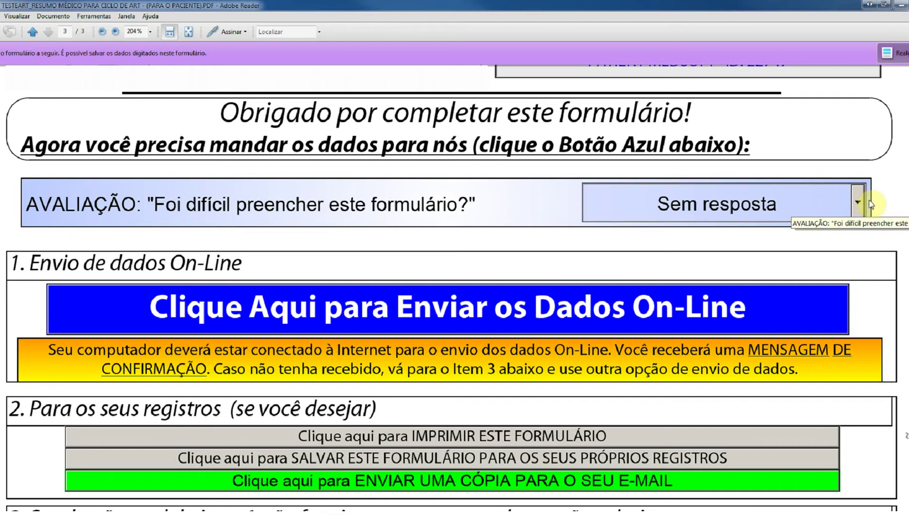
click(860, 206)
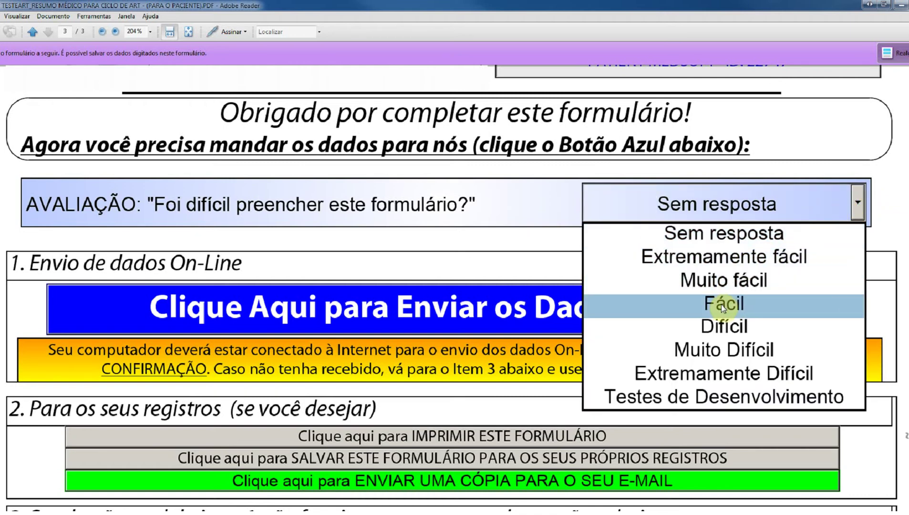
click(754, 258)
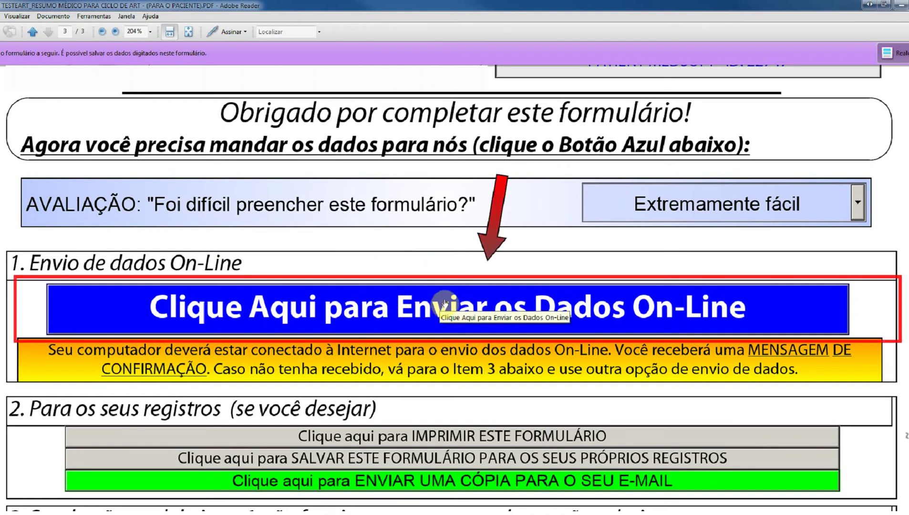
- Submit the form data online, allowing the connection to the submission site
click(459, 311)
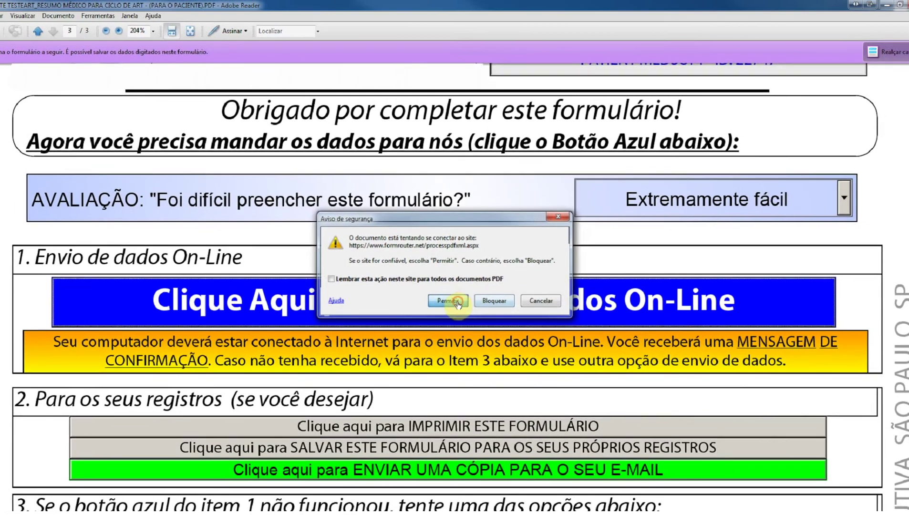
click(471, 310)
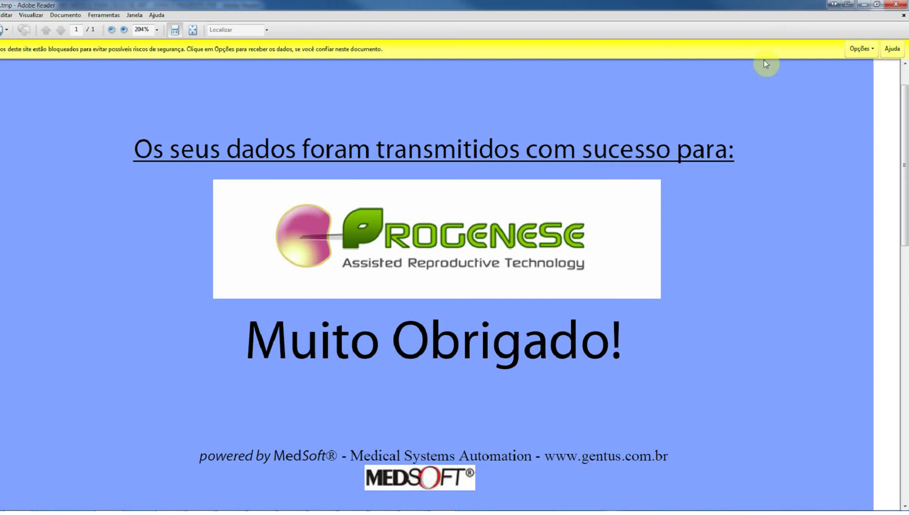
- Close the 'Muito Obrigado' confirmation and minimize the Adobe Reader form to return to MedSoft
click(902, 5)
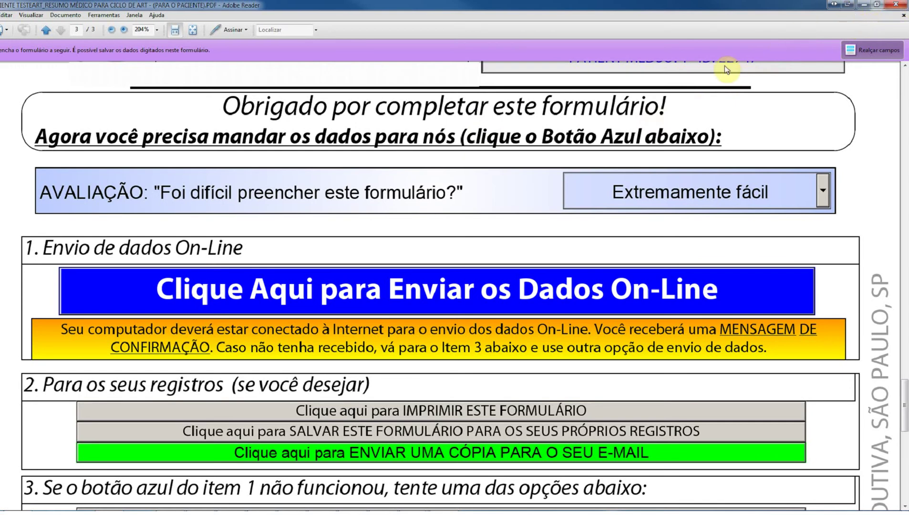
click(867, 6)
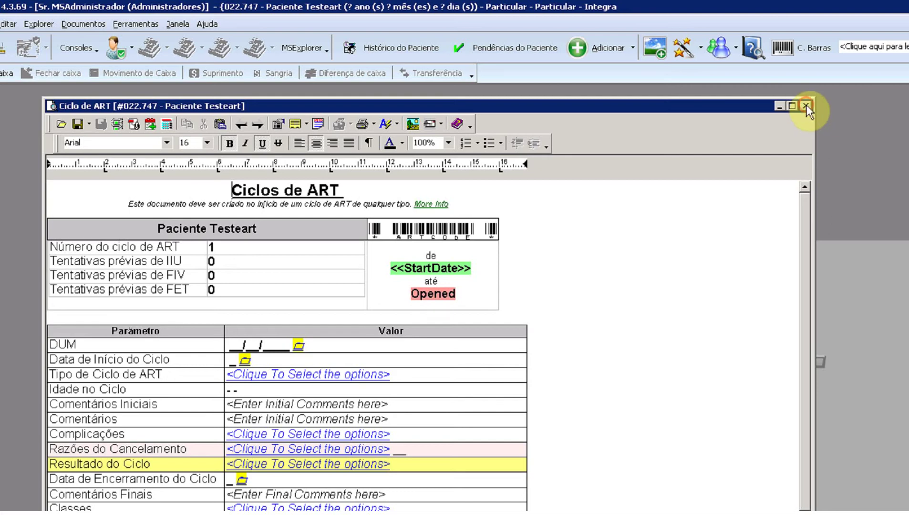
- Close the Ciclos de ART document, saving it, declining to add a CID and dismissing the validation error
click(806, 106)
click(662, 445)
click(781, 455)
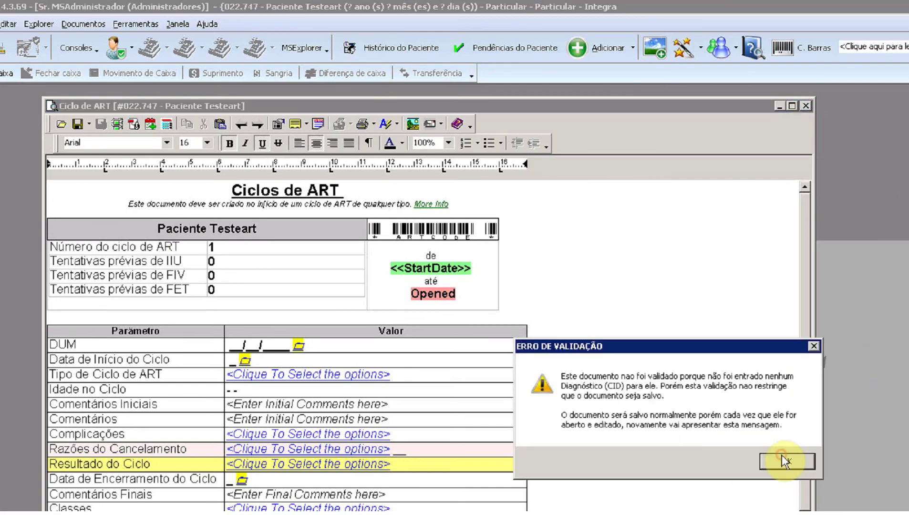
click(782, 464)
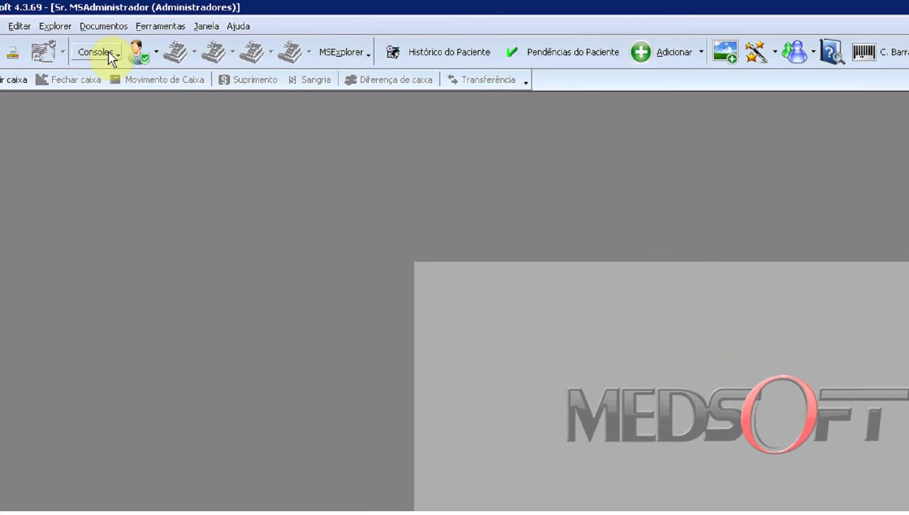
- Add a patient console and open Paciente Testeart's registration record
click(214, 77)
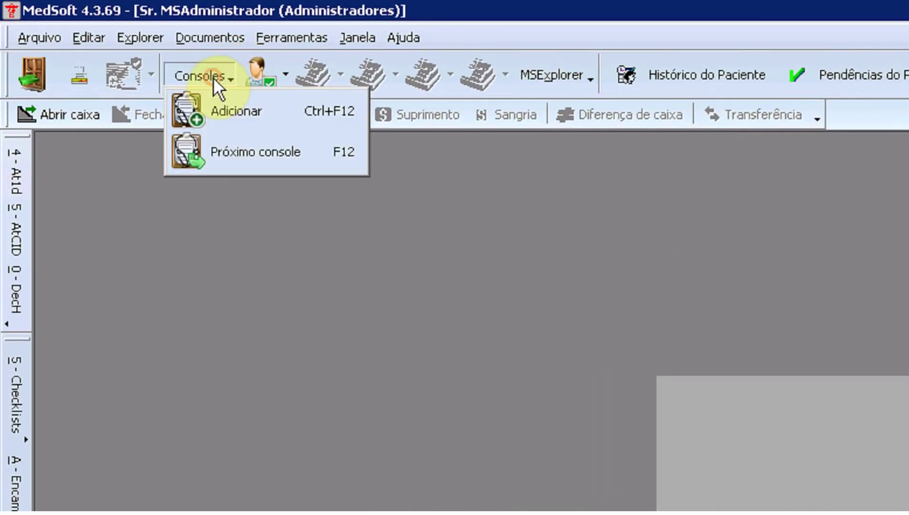
click(233, 110)
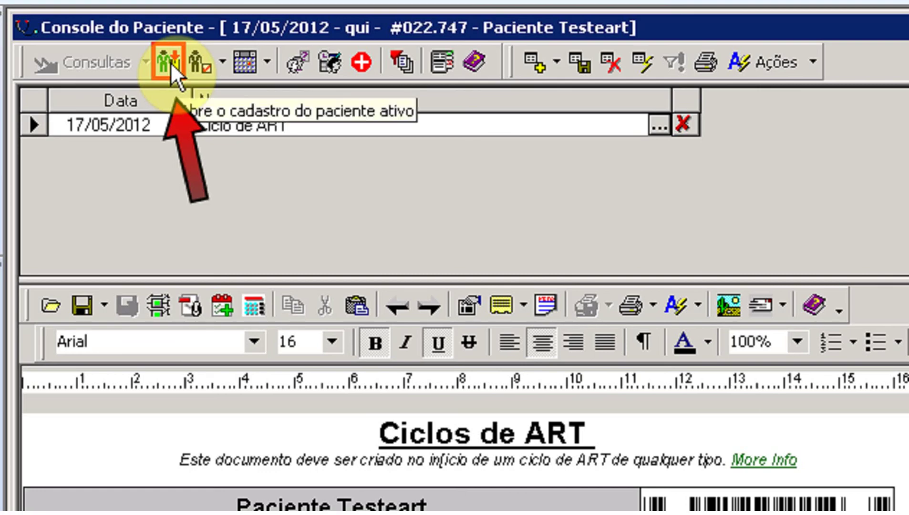
click(171, 62)
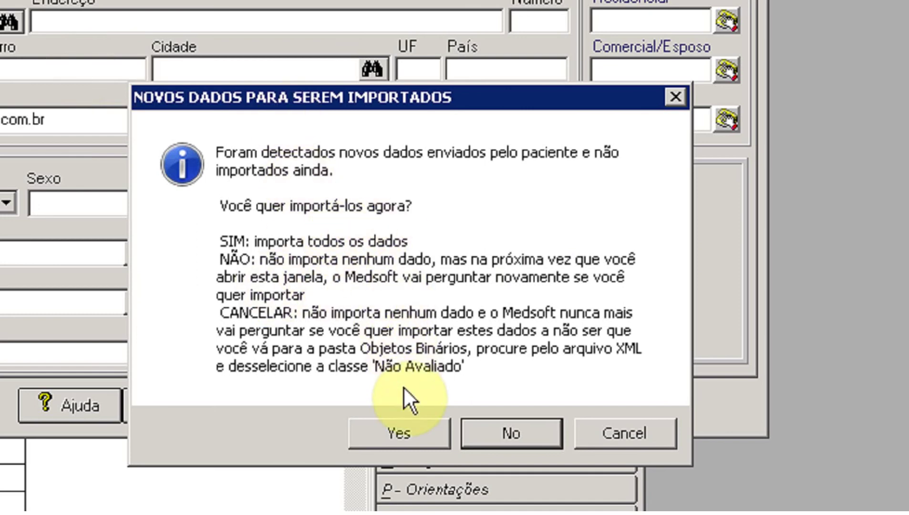
- Accept and run the XML import, filling in birth date 01/01/1980 and the home phone
click(406, 432)
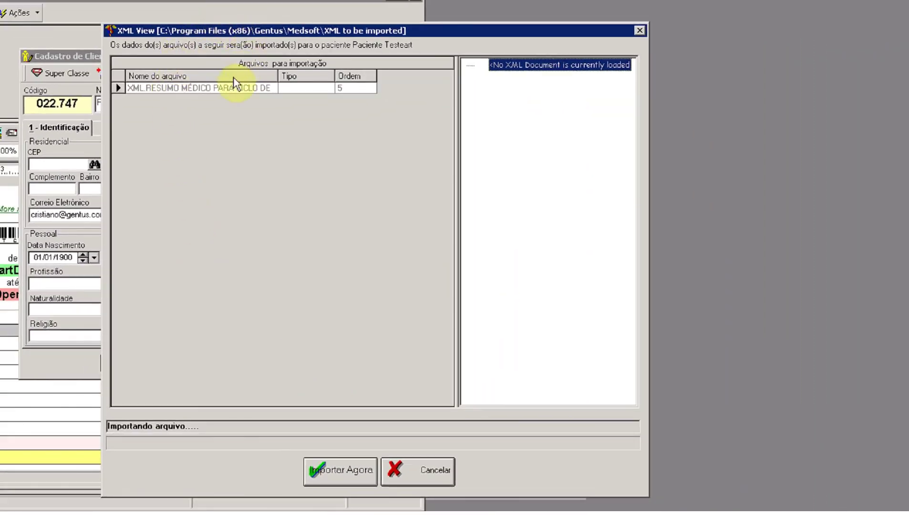
click(337, 472)
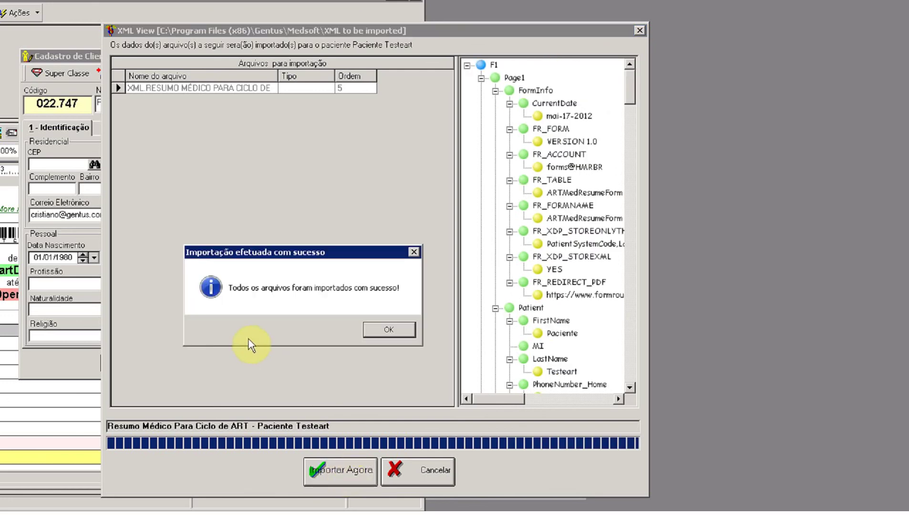
click(388, 331)
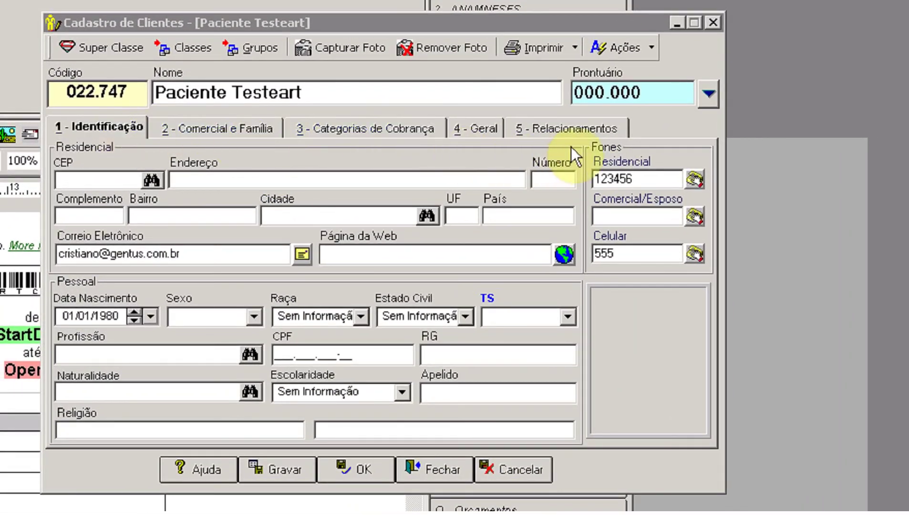
- Review the Relacionamentos and Identificação tabs, then save the record without CPF using the special-processes password
click(572, 130)
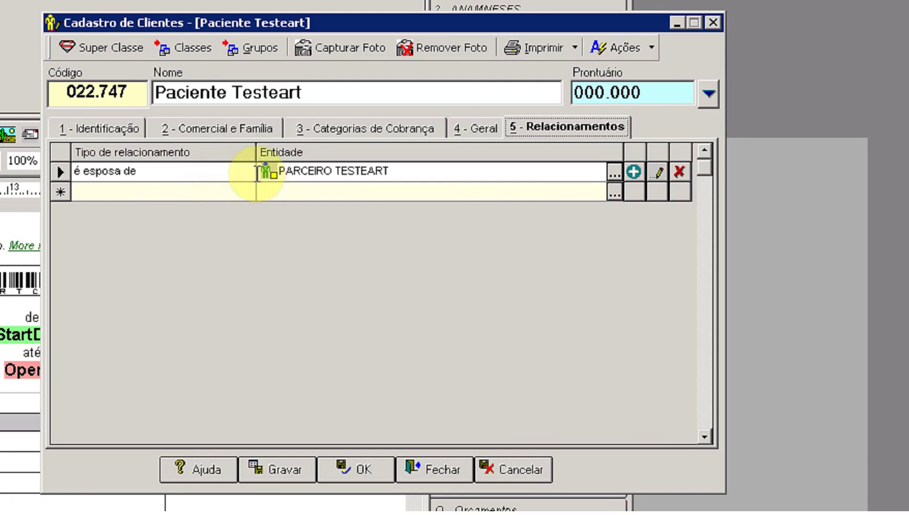
click(113, 127)
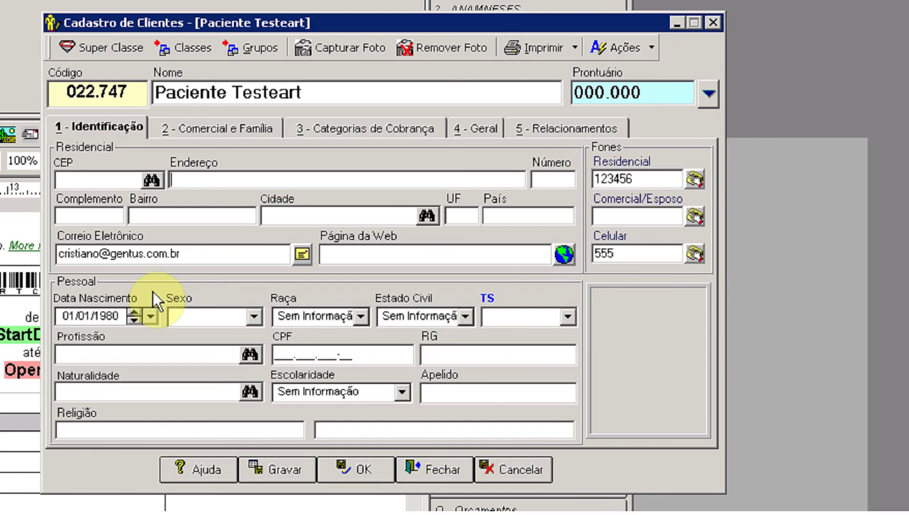
click(327, 472)
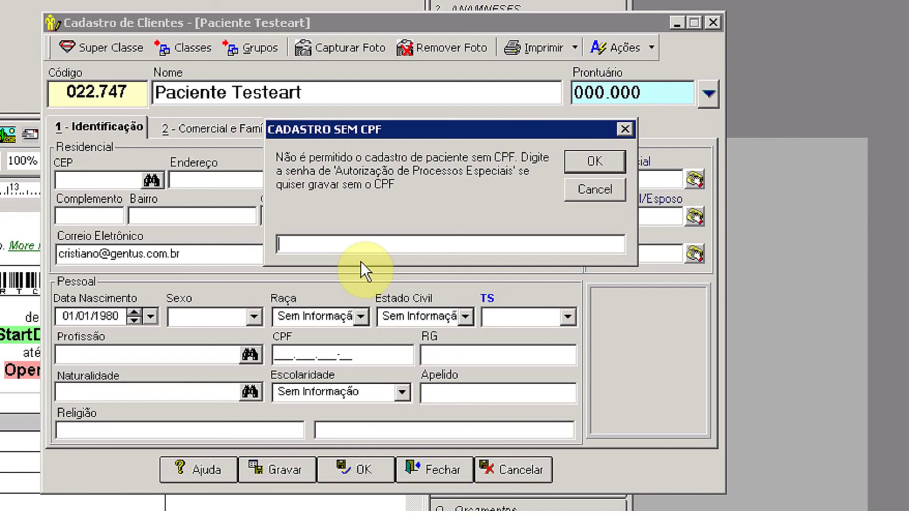
text(******)
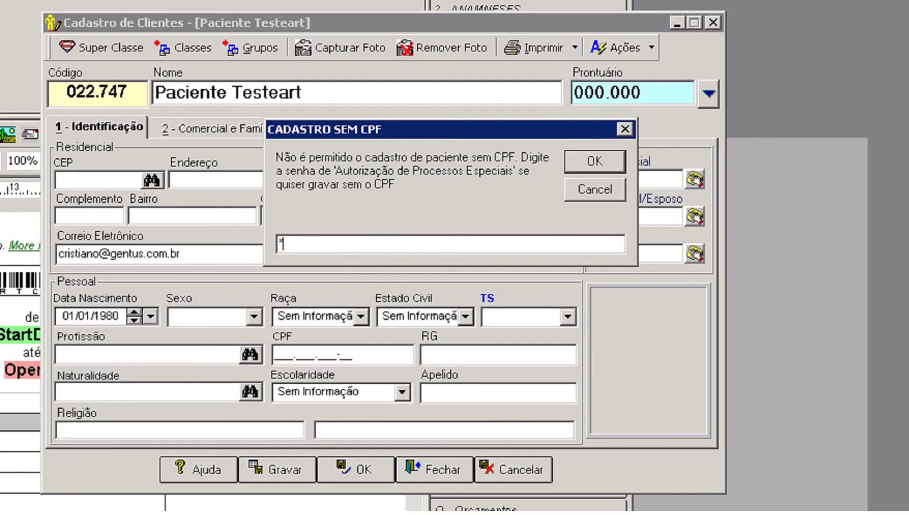
key(Return)
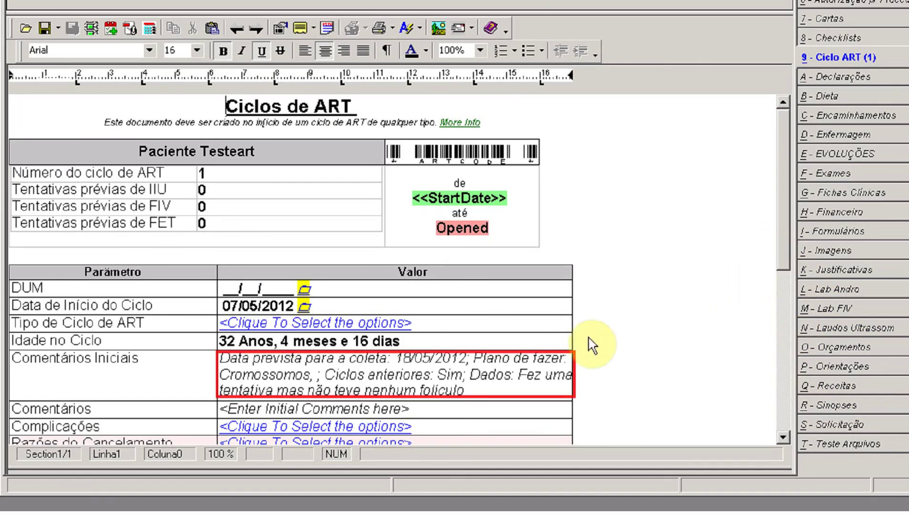
- Review the imported comments in the ART cycle and open its CID list with N46 and A56.1
click(348, 379)
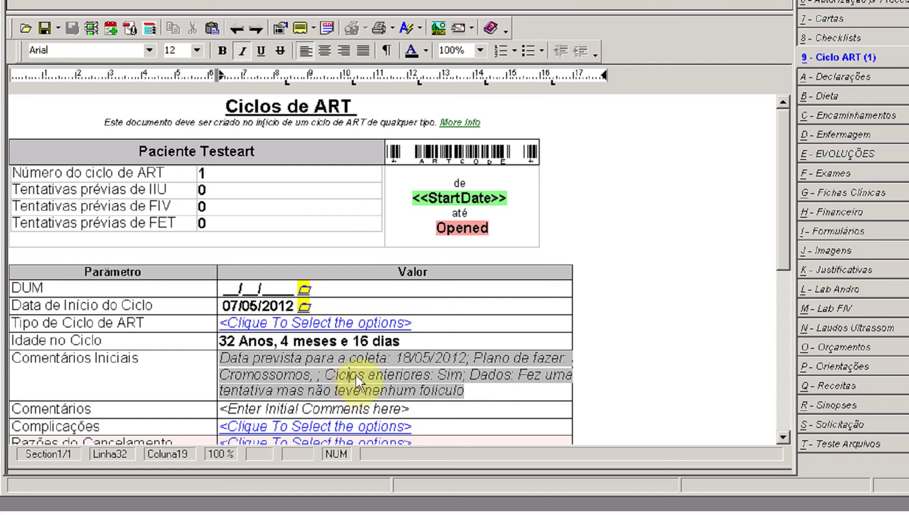
scroll(361, 367, down, 3)
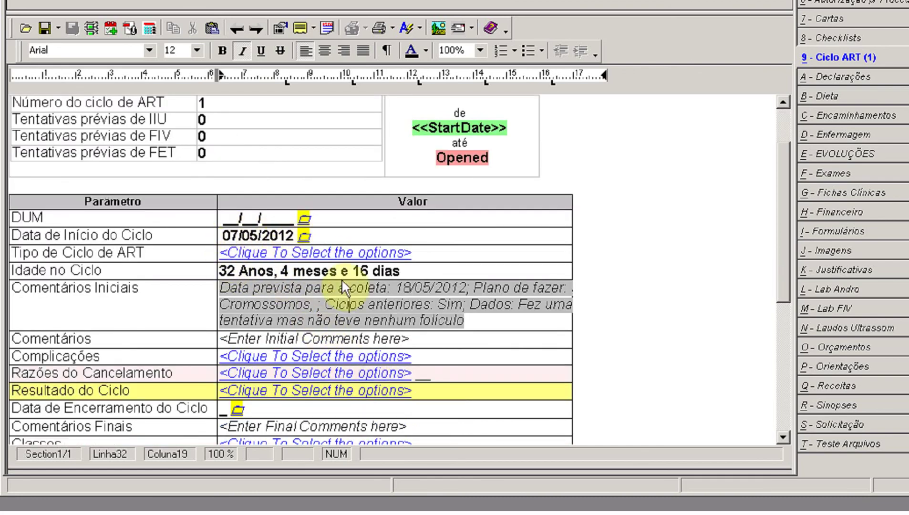
scroll(374, 298, down, 5)
scroll(374, 298, down, 1)
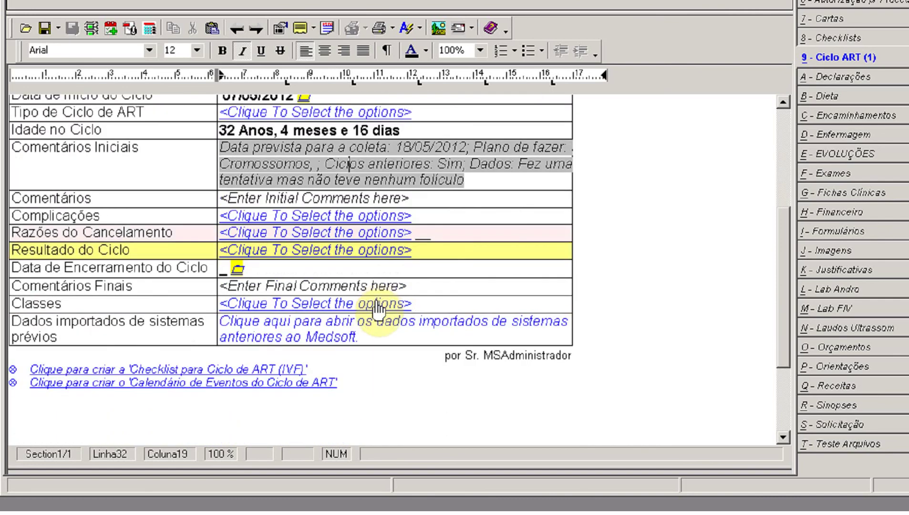
scroll(376, 302, up, 3)
scroll(379, 309, up, 6)
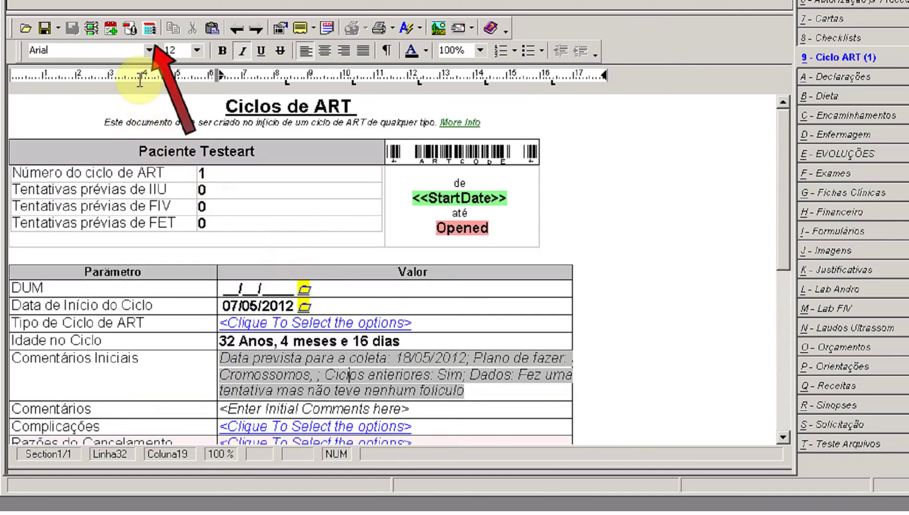
click(151, 29)
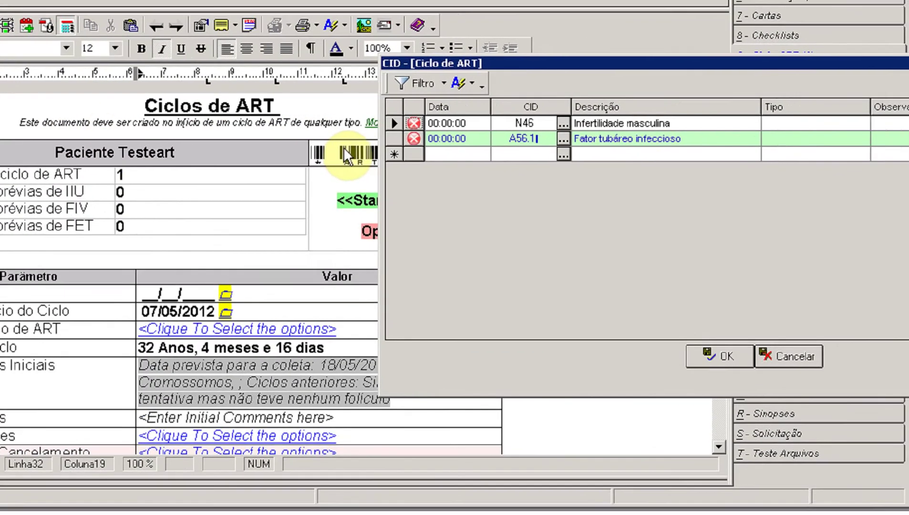